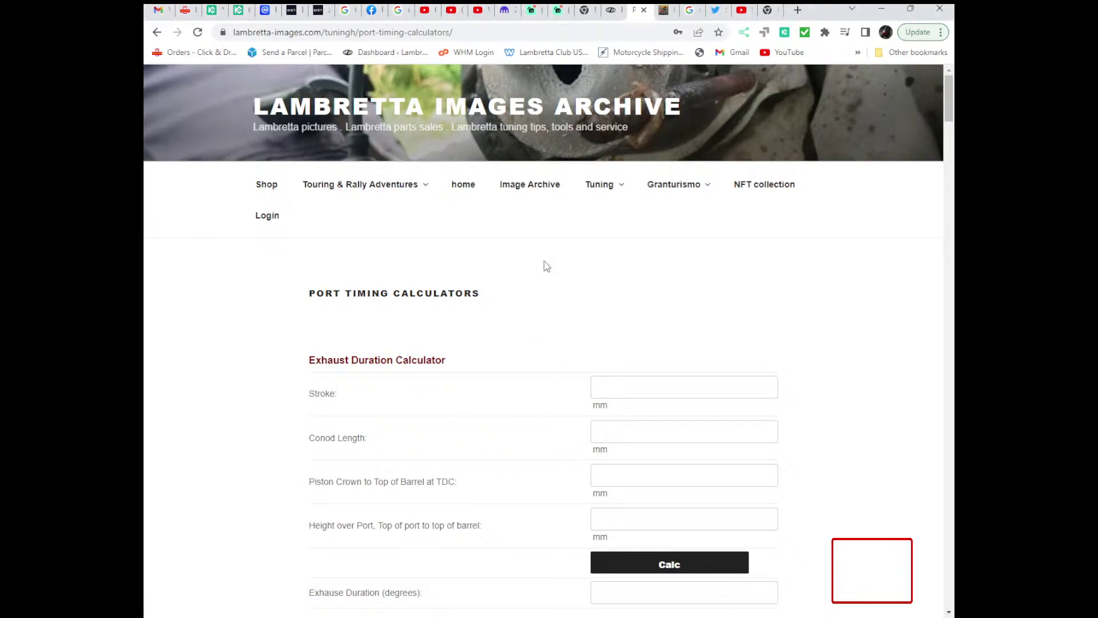
Scroll down to the empty Exhaust Duration Calculator on the Port Timing Calculators page
mouse_move(615, 184)
scroll(819, 334, down, 1)
Enter a 62 mm stroke and 110 mm conrod length in the Exhaust Duration Calculator
click(619, 322)
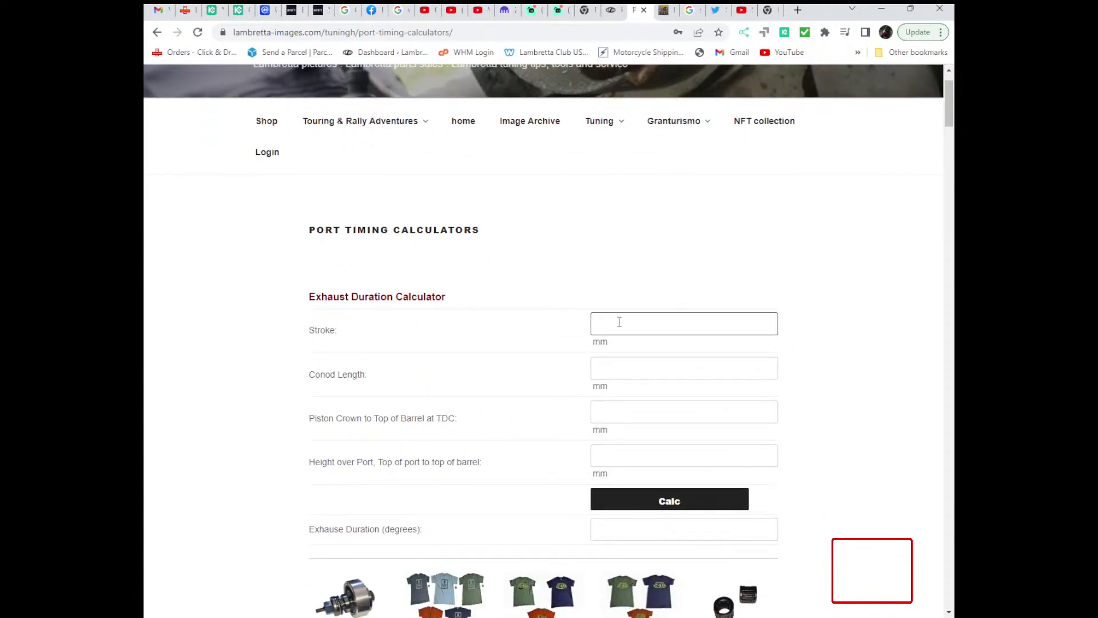
text(62)
click(617, 370)
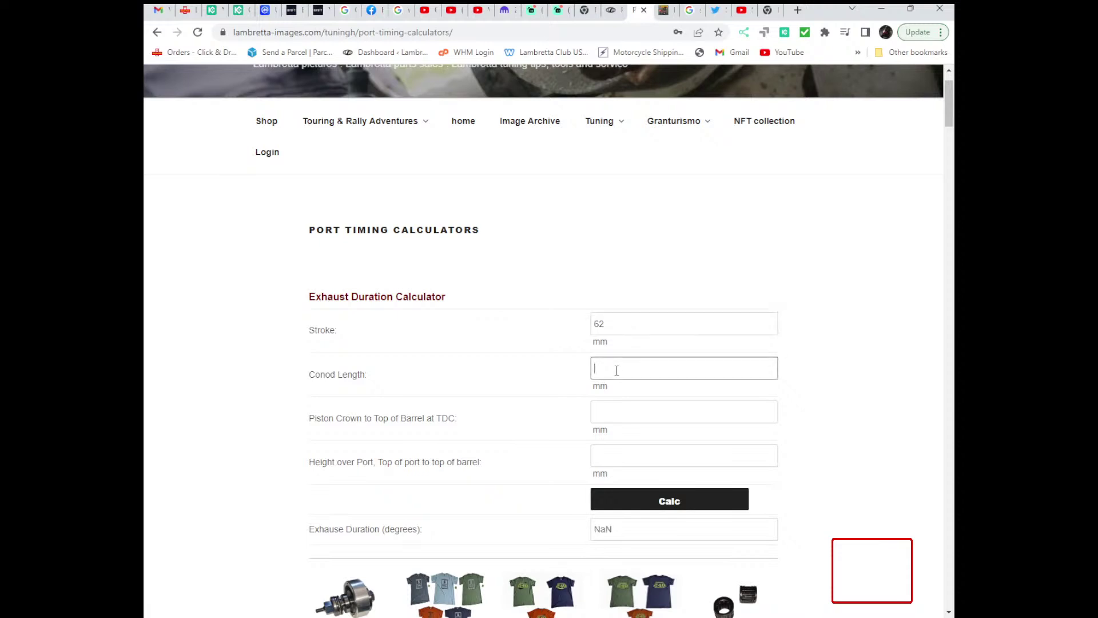
text(110)
click(627, 412)
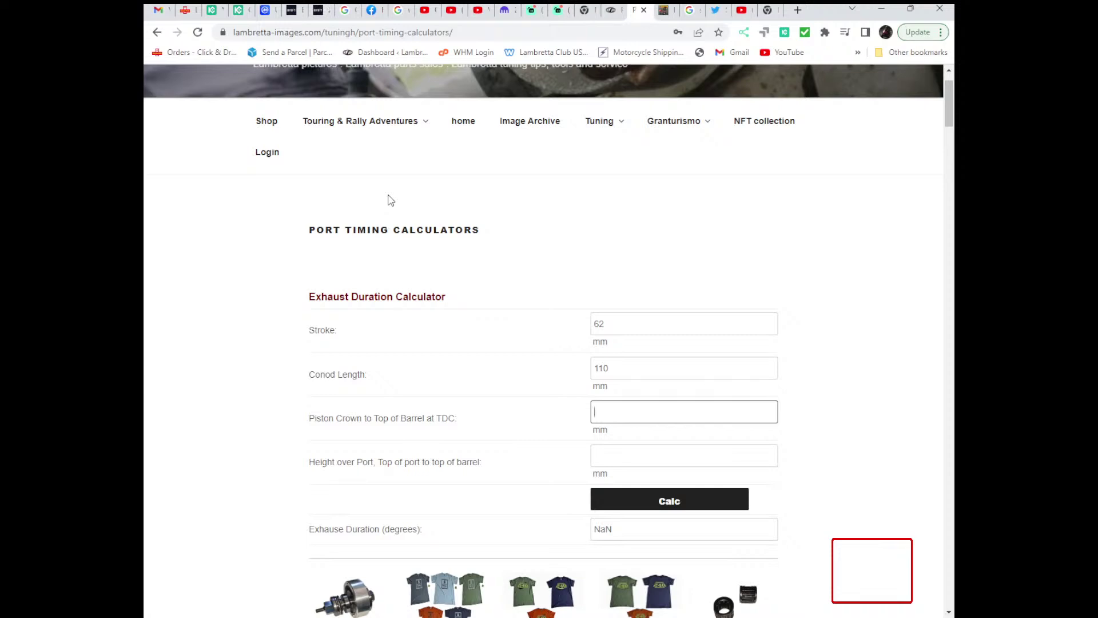
Enter a 1.3 mm piston crown and a 35 mm port height (corrected from 36) for 186.45° exhaust duration
text(1.3)
click(639, 455)
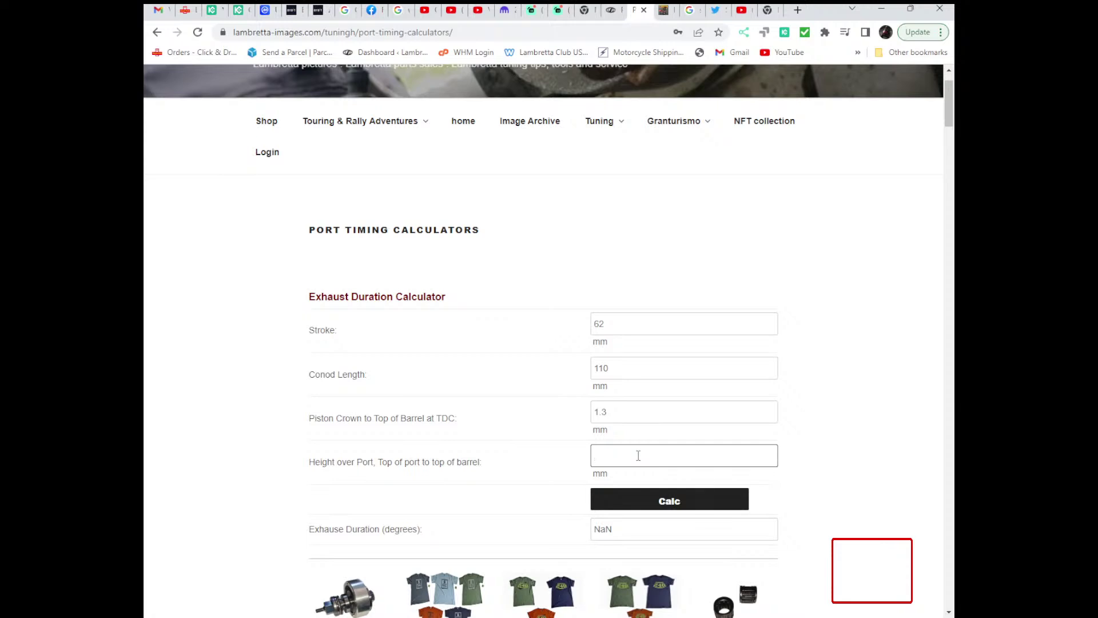
text(36)
click(628, 497)
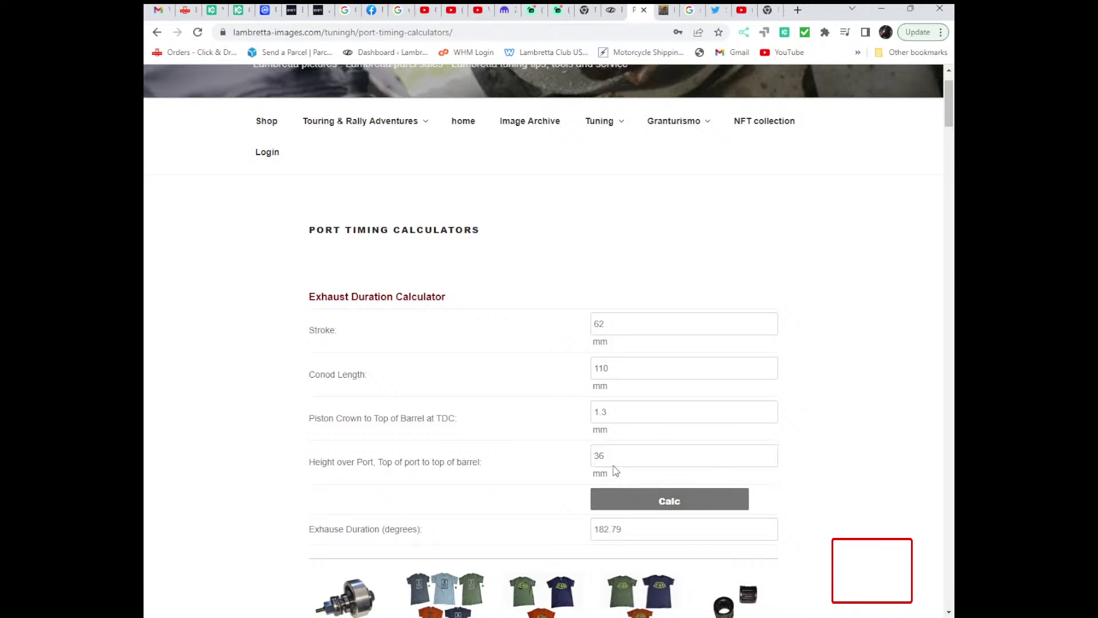
drag(607, 456, 600, 456)
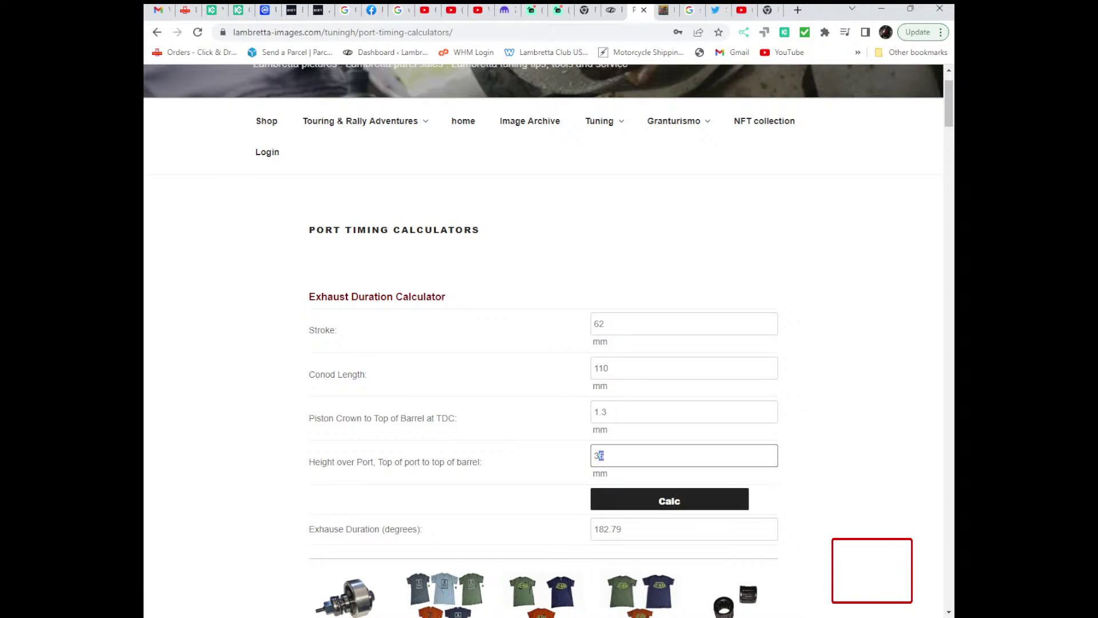
text(5)
click(668, 504)
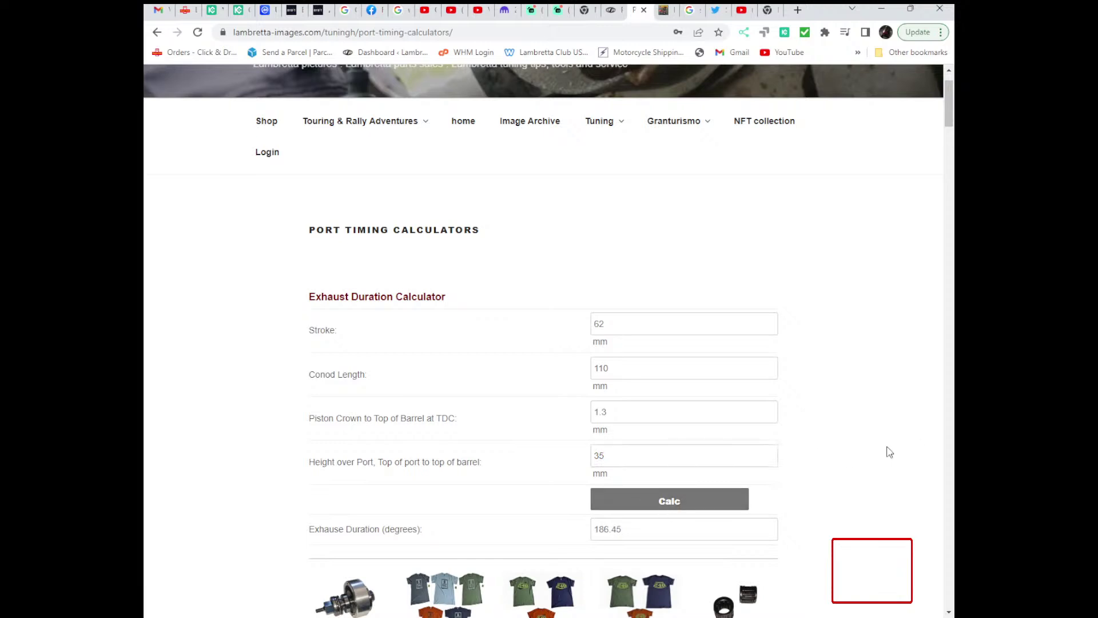
Turn on Auto Fill to copy stroke 62, conrod 110 and crown 1.3 into the transfer calculator
scroll(889, 452, down, 5)
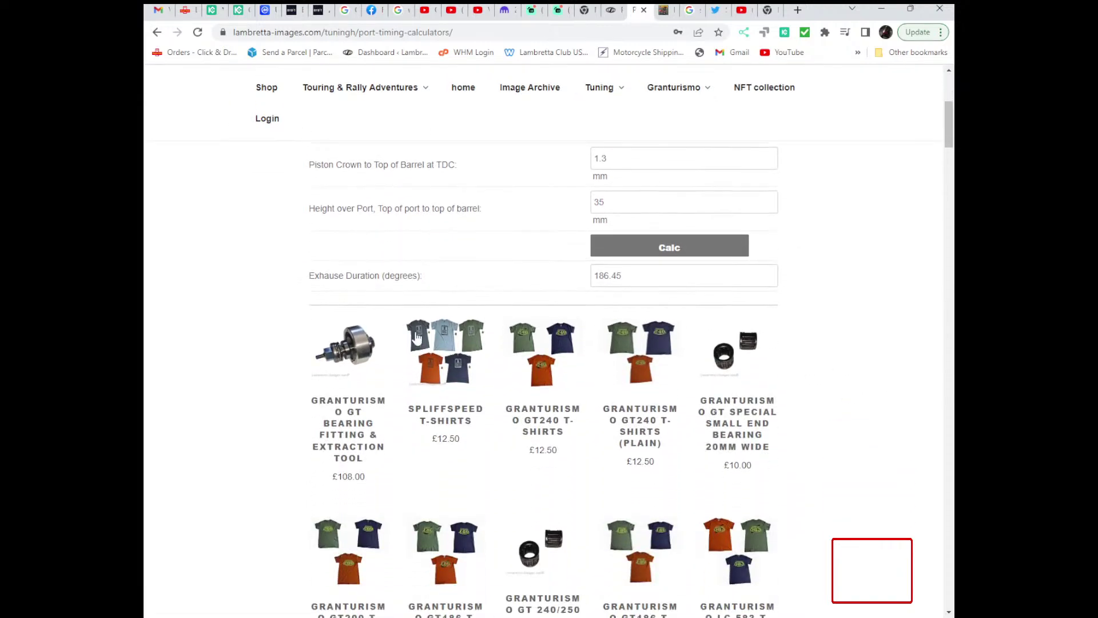
scroll(543, 331, down, 1)
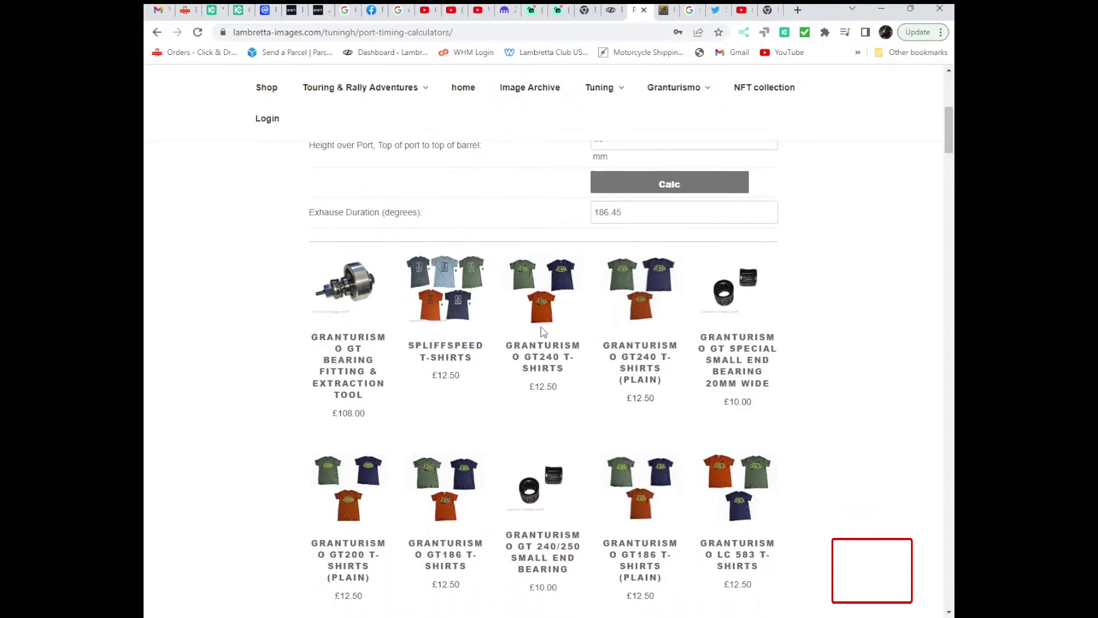
scroll(366, 350, down, 1)
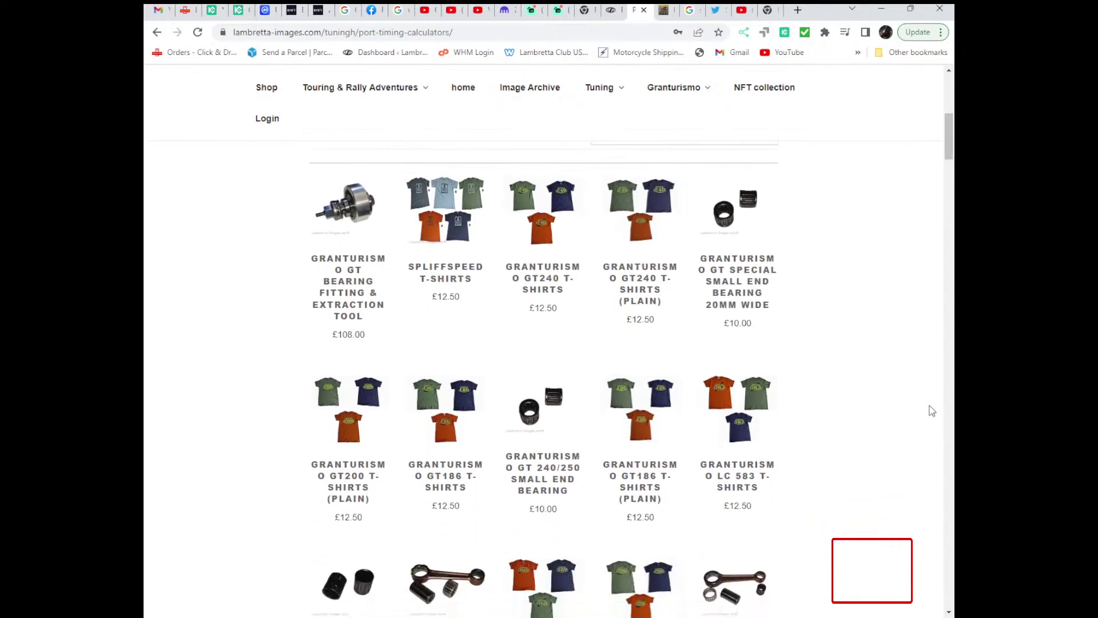
scroll(784, 415, down, 6)
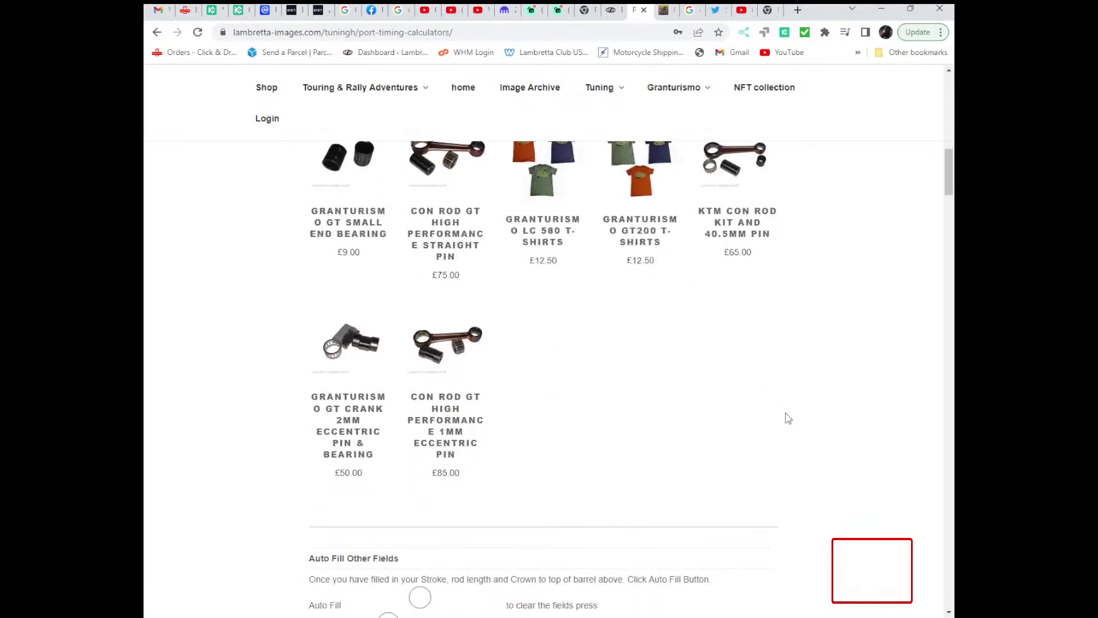
scroll(787, 419, down, 2)
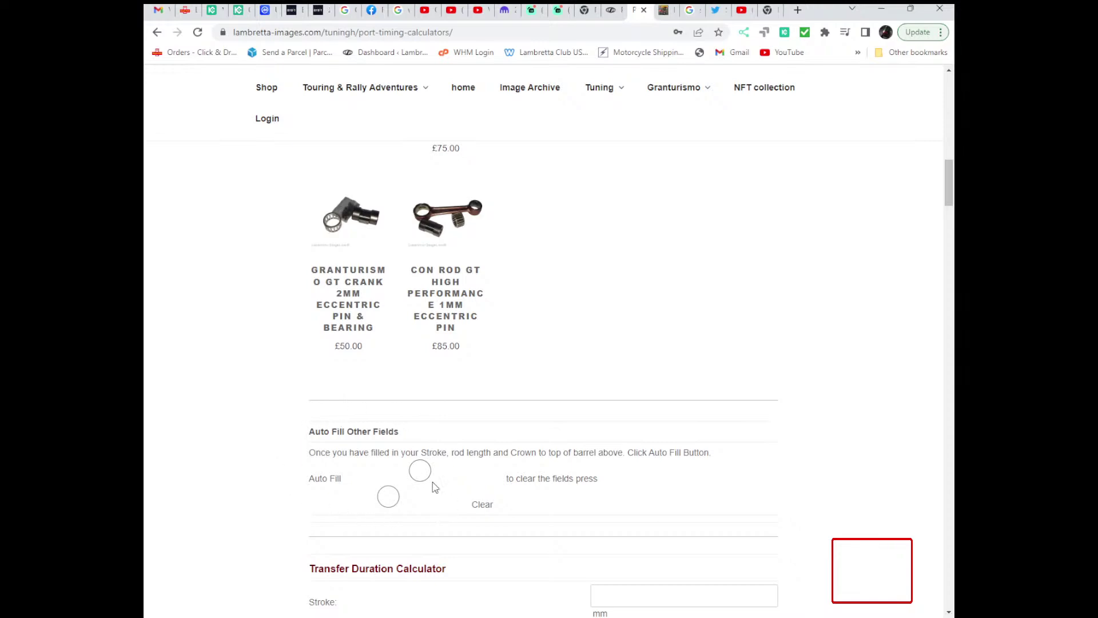
scroll(953, 408, up, 20)
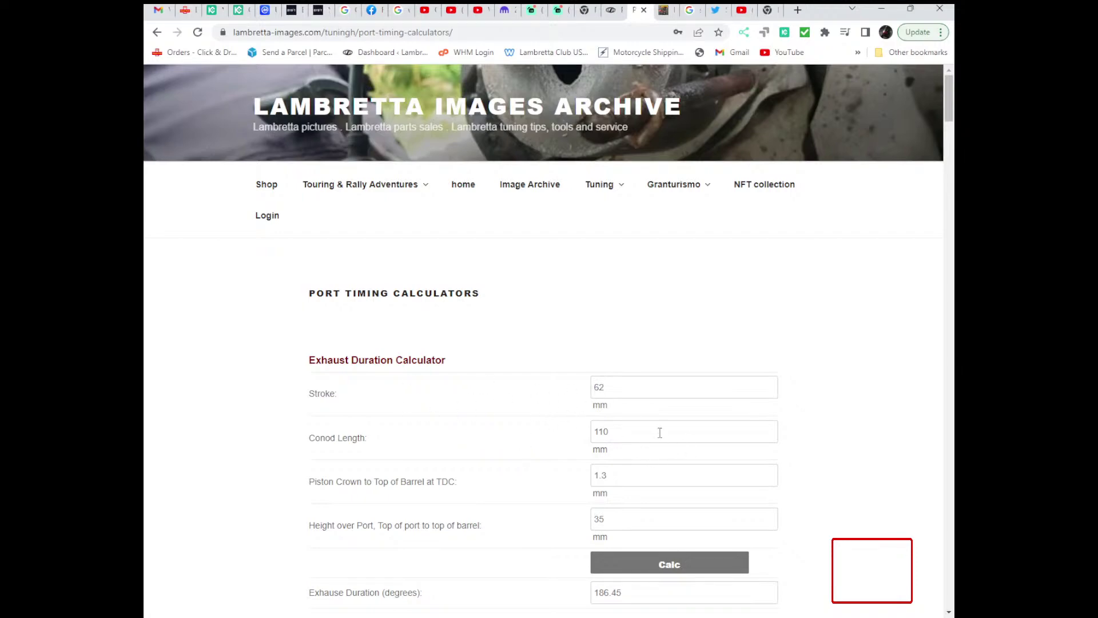
scroll(880, 435, down, 5)
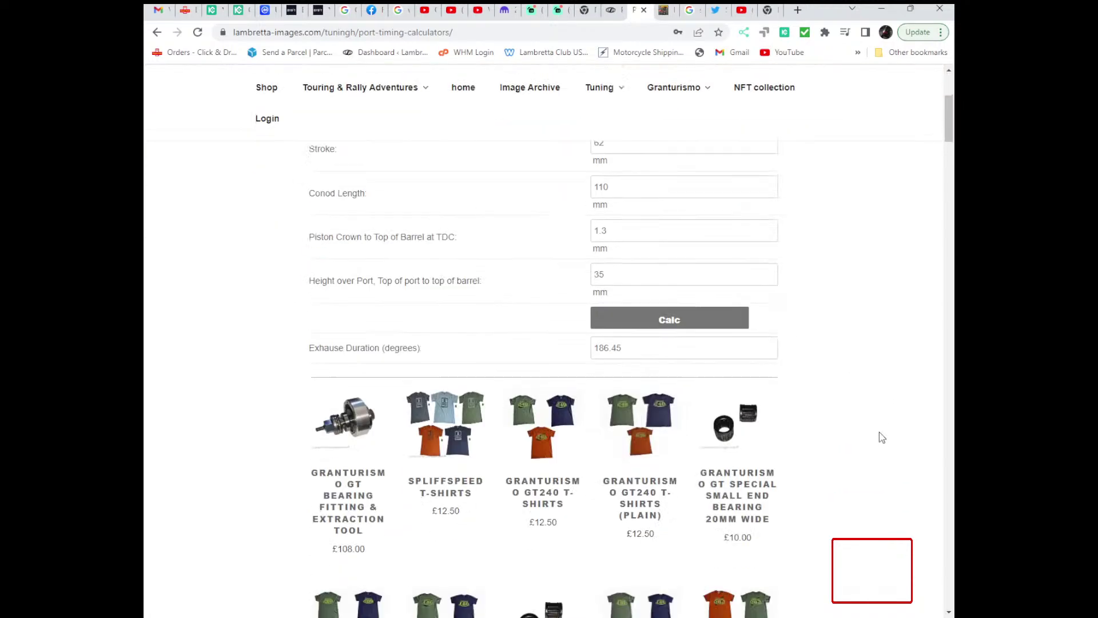
scroll(880, 438, down, 10)
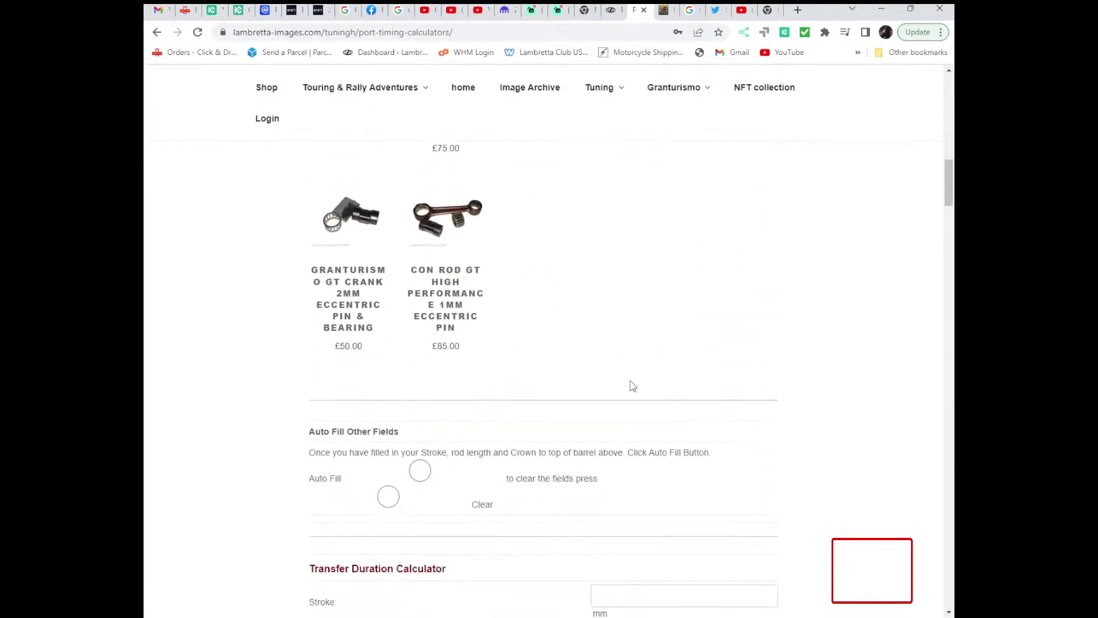
click(419, 471)
scroll(820, 426, down, 4)
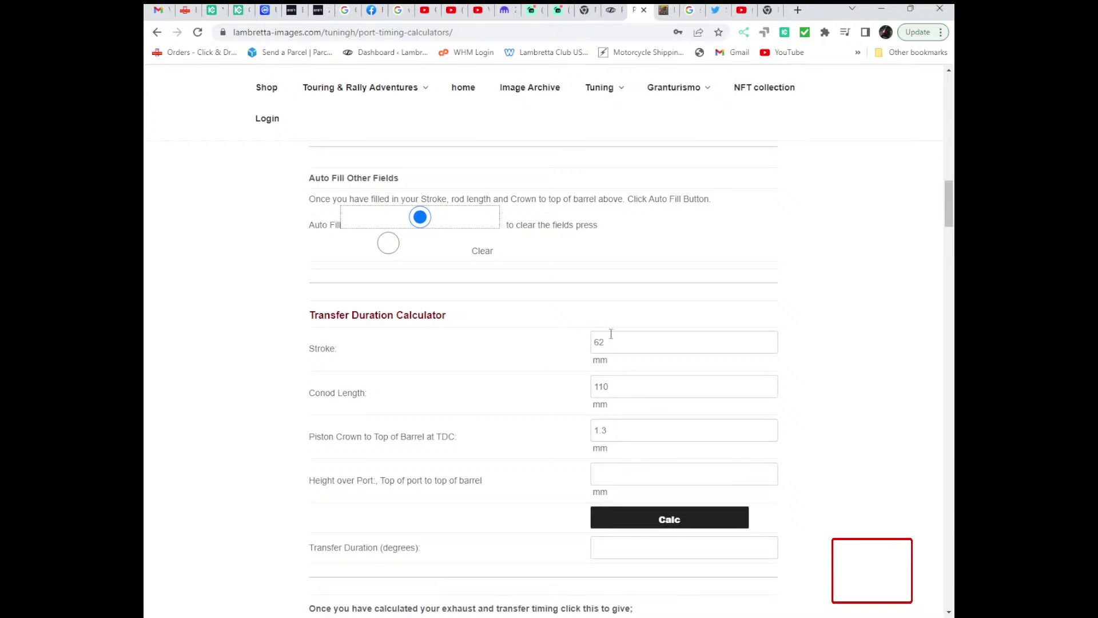
Enter a 49 mm transfer port height and calculate a 130.23° transfer duration
scroll(860, 379, down, 3)
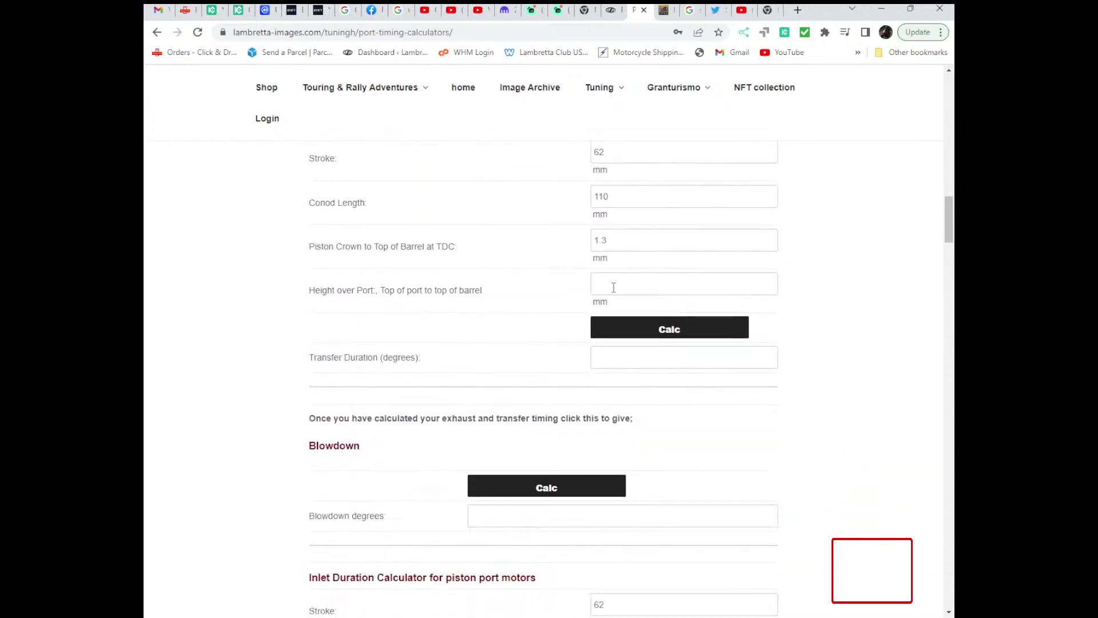
scroll(613, 287, up, 2)
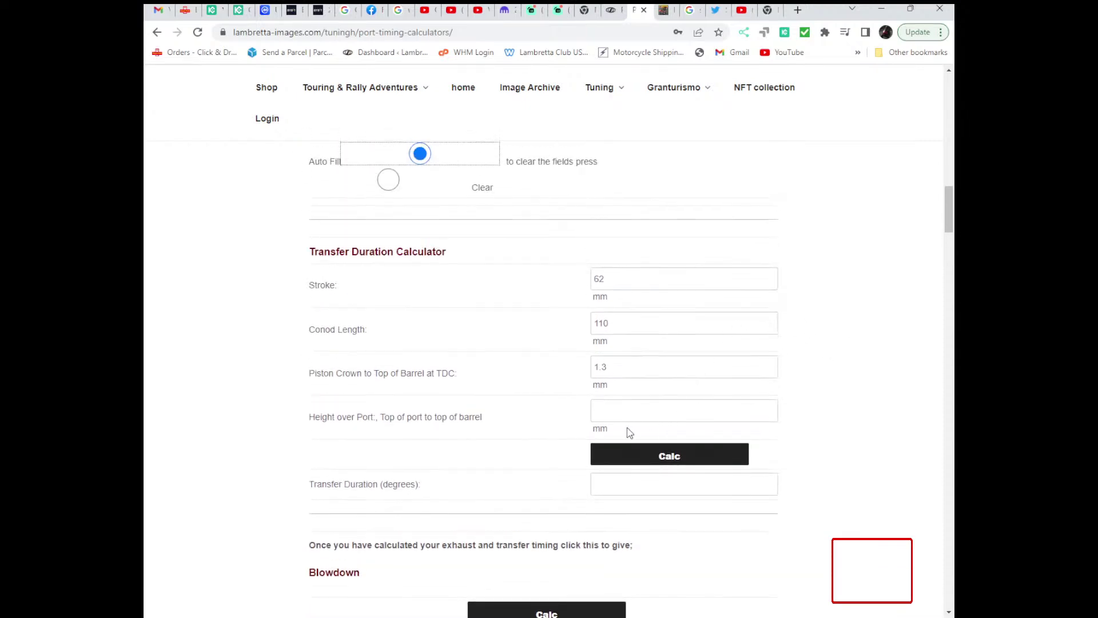
click(631, 408)
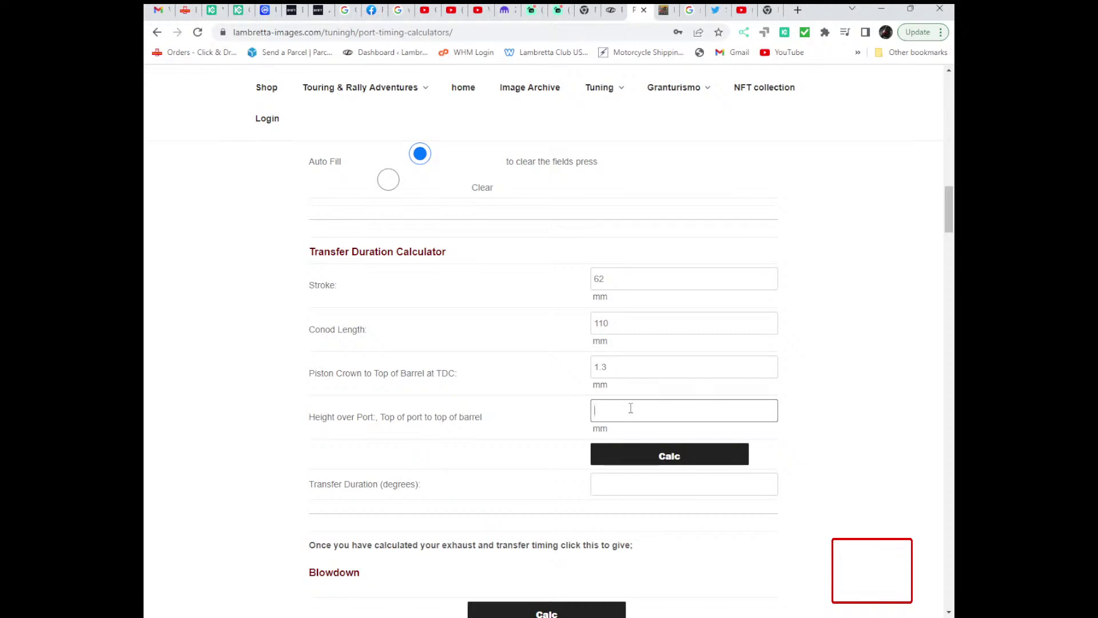
text(49)
click(630, 456)
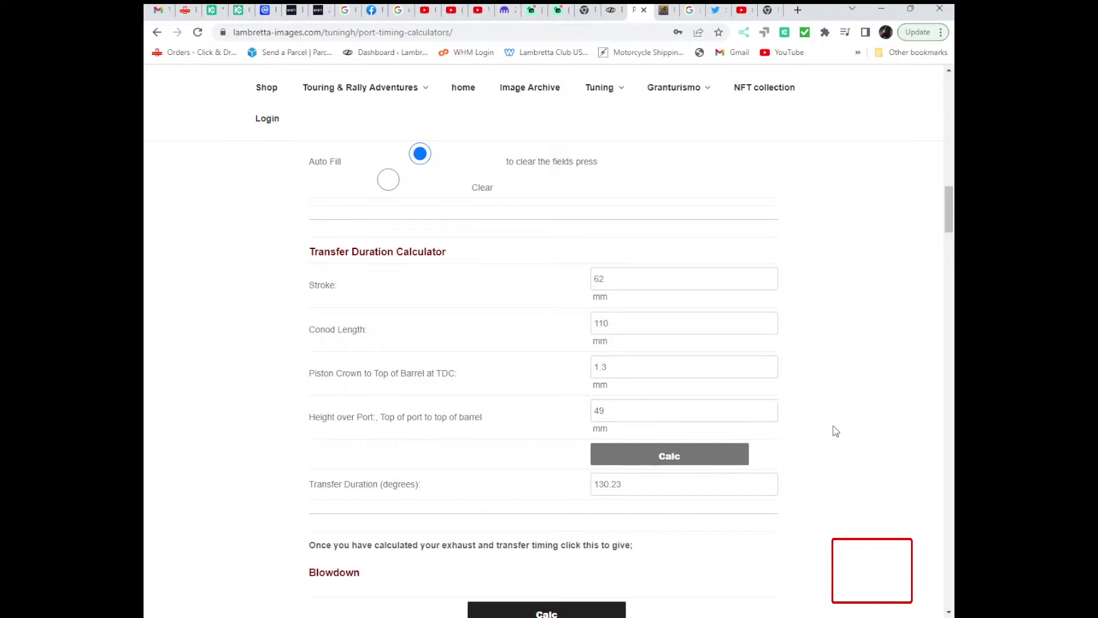
scroll(838, 432, down, 3)
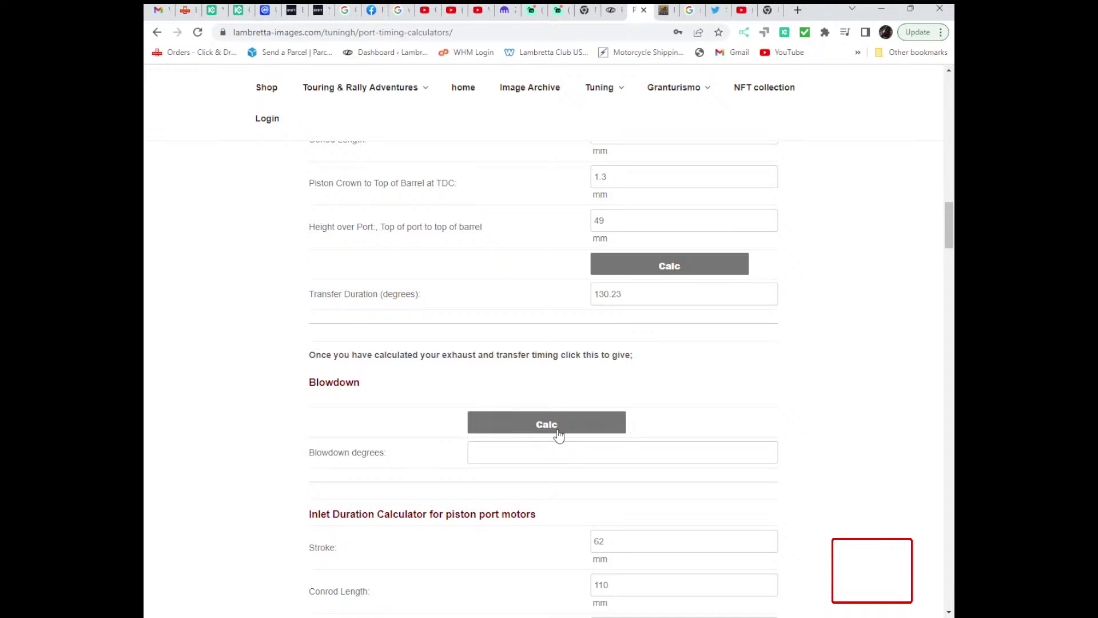
Calculate blowdown from the exhaust and transfer durations, giving 28.11 degrees
click(558, 430)
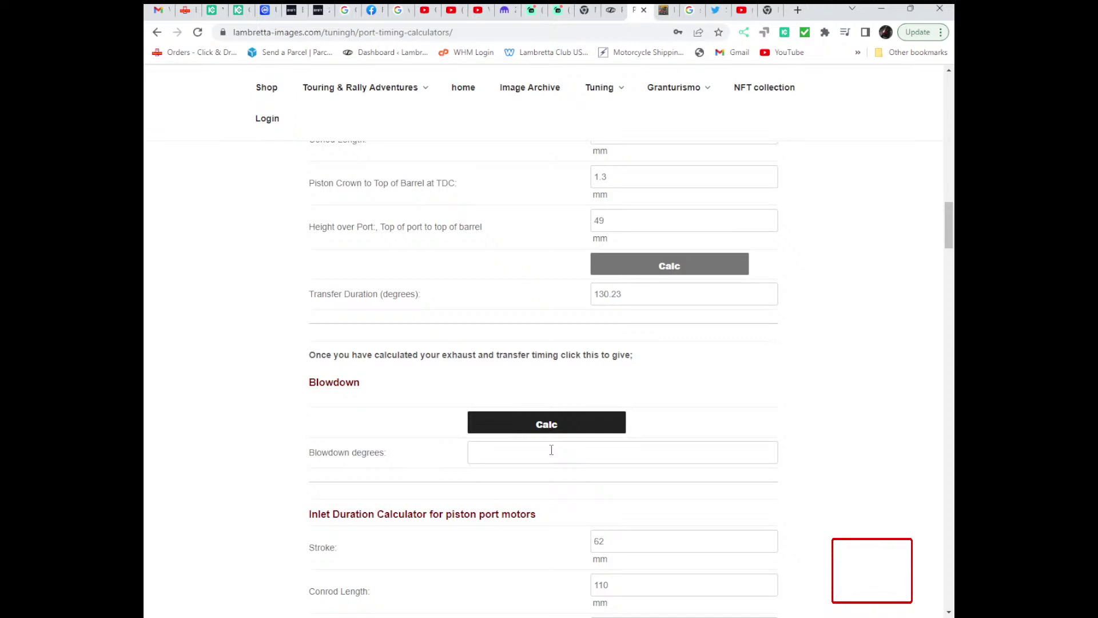
click(552, 451)
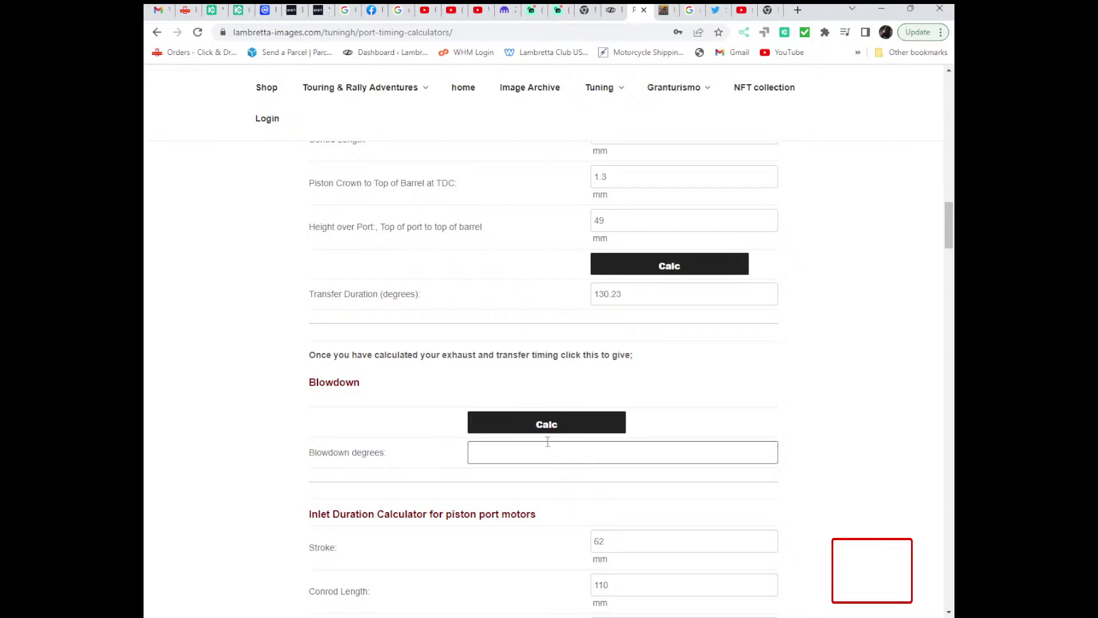
scroll(841, 372, up, 6)
scroll(840, 373, up, 15)
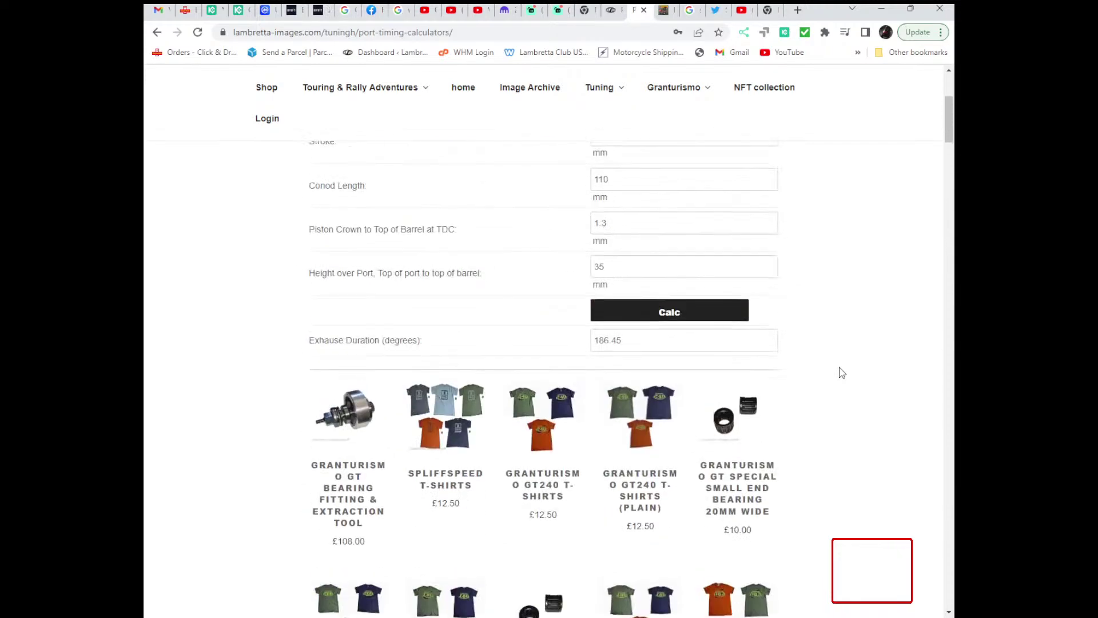
scroll(657, 421, down, 15)
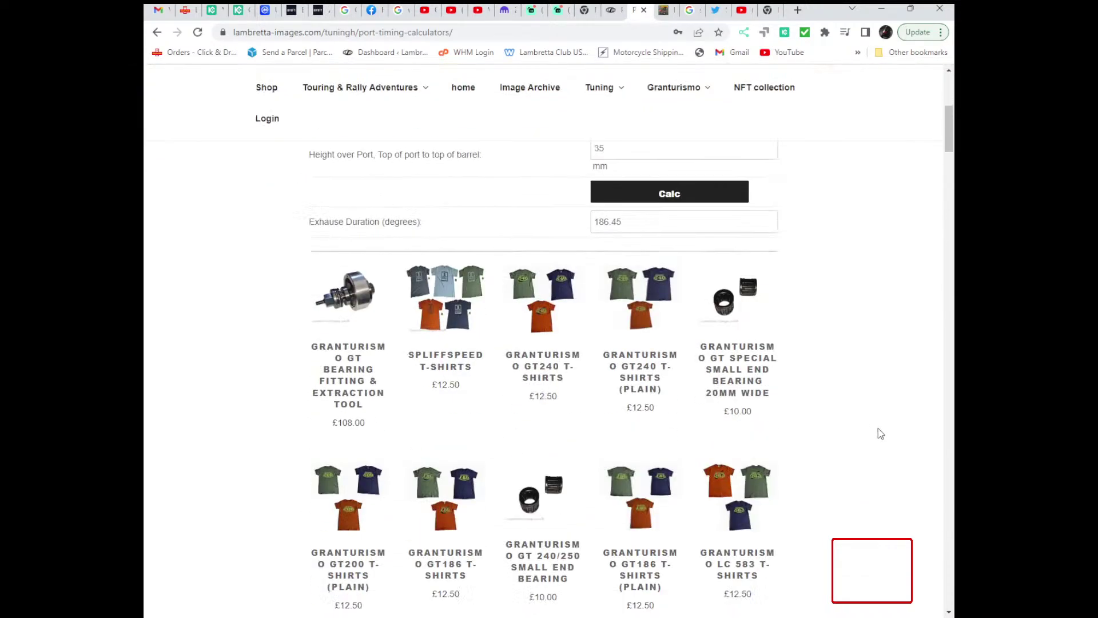
scroll(880, 434, down, 10)
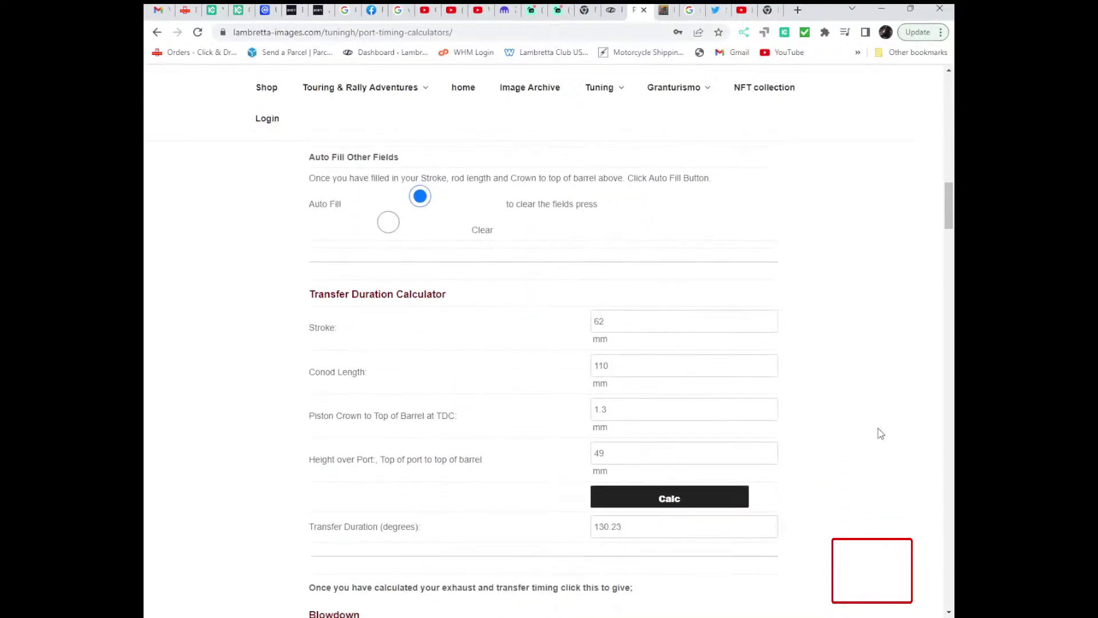
scroll(880, 434, down, 2)
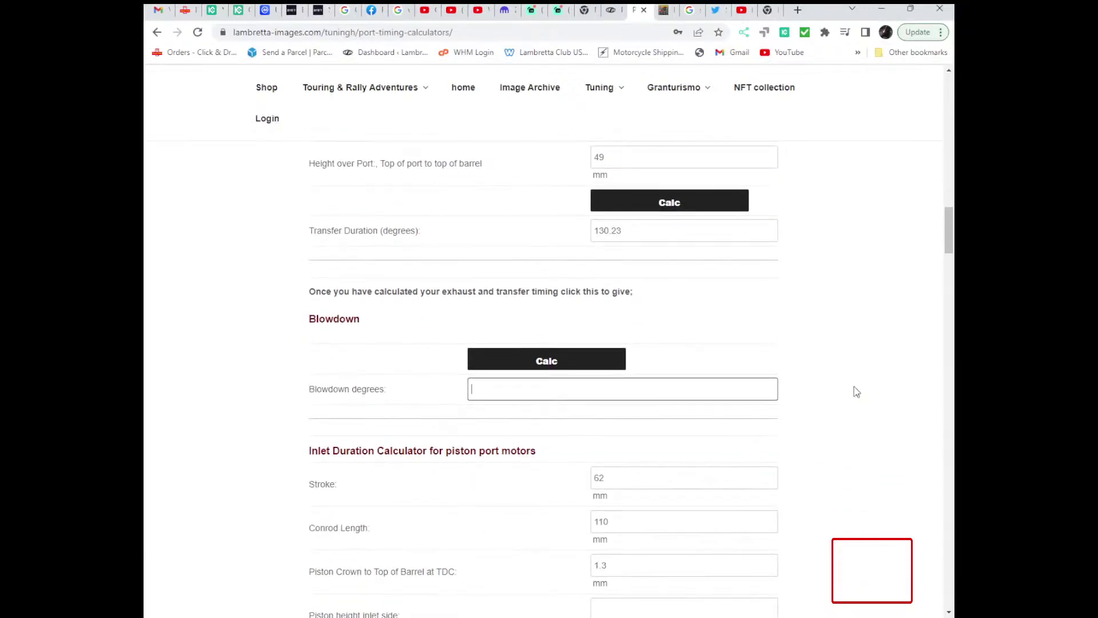
click(572, 367)
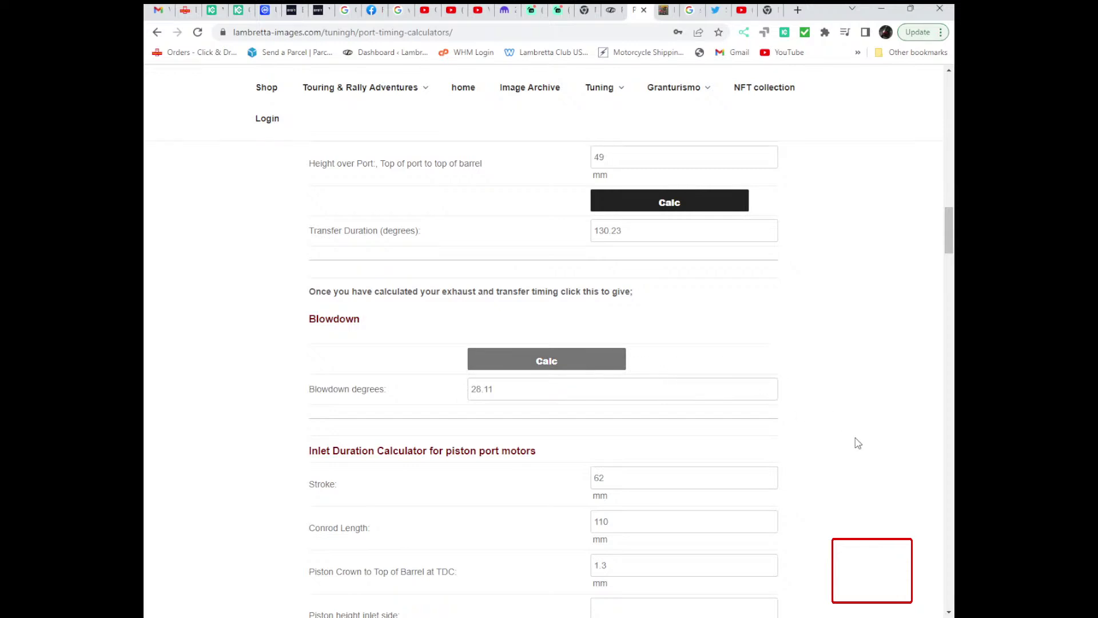
scroll(858, 443, up, 10)
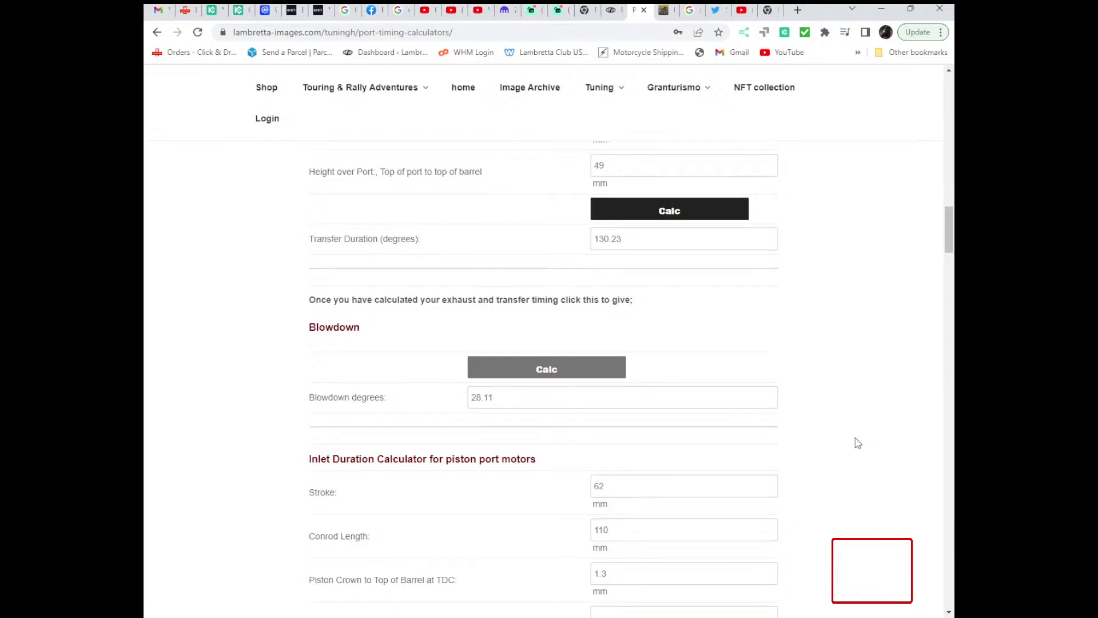
scroll(858, 443, up, 3)
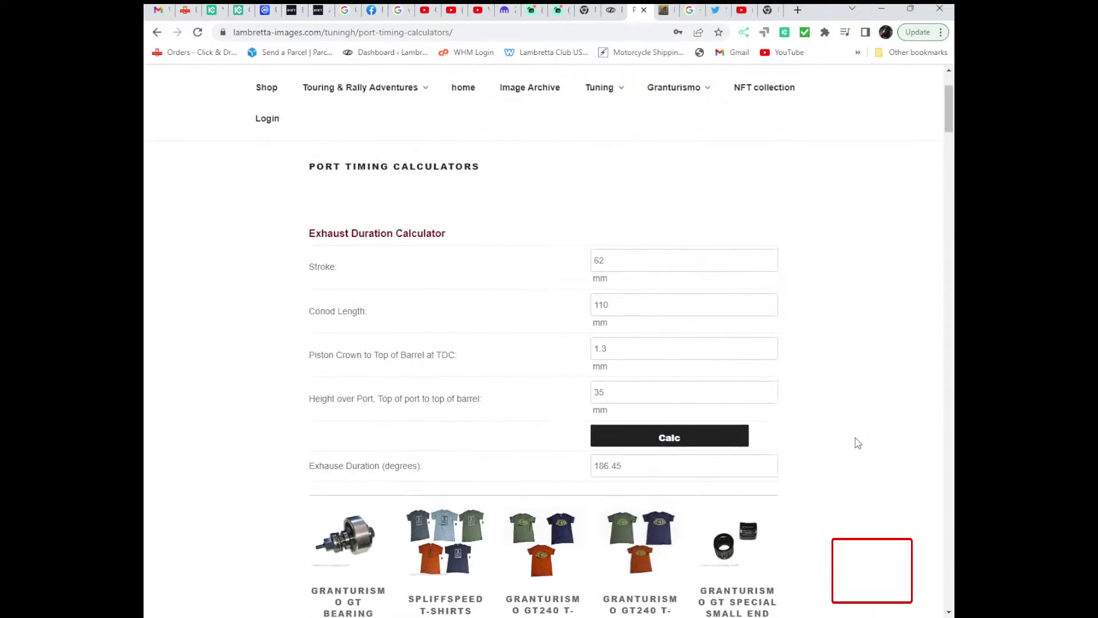
scroll(858, 443, down, 15)
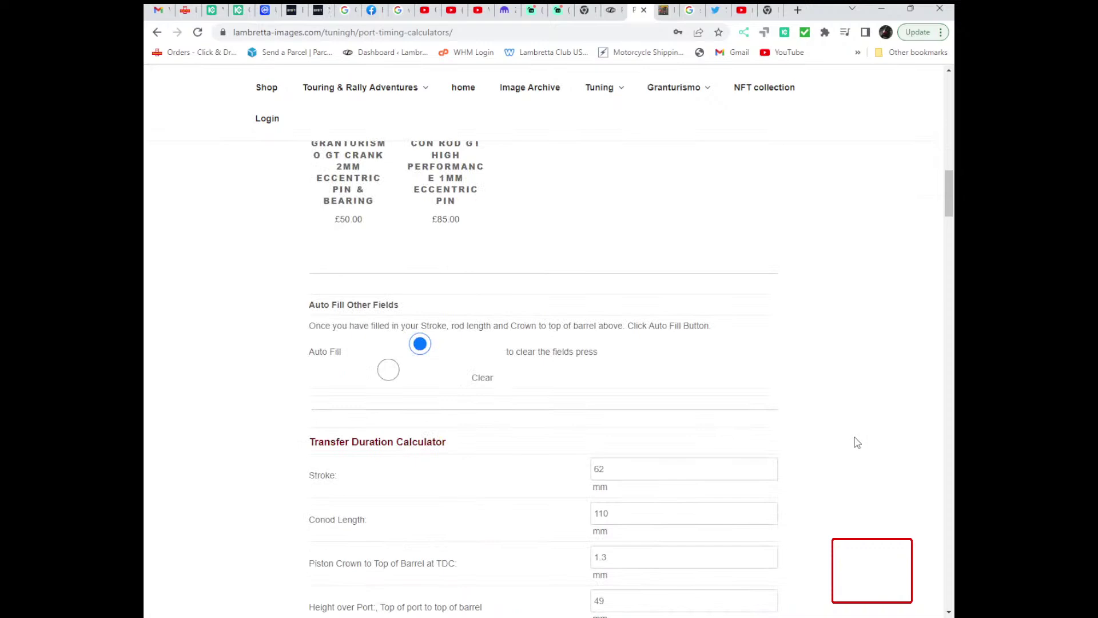
scroll(856, 443, up, 8)
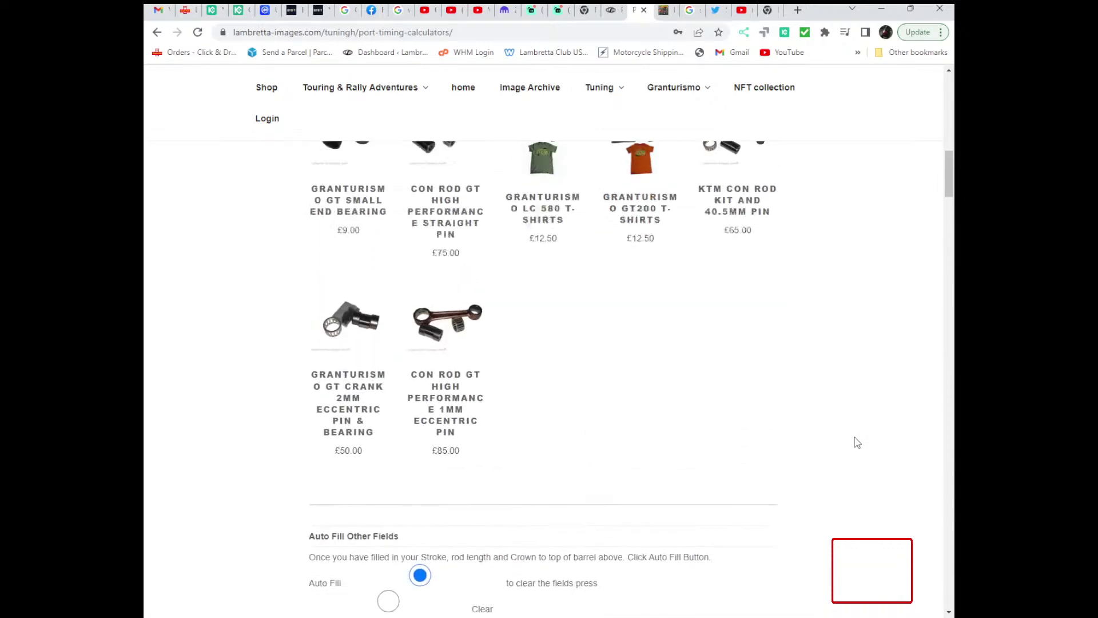
scroll(856, 442, down, 8)
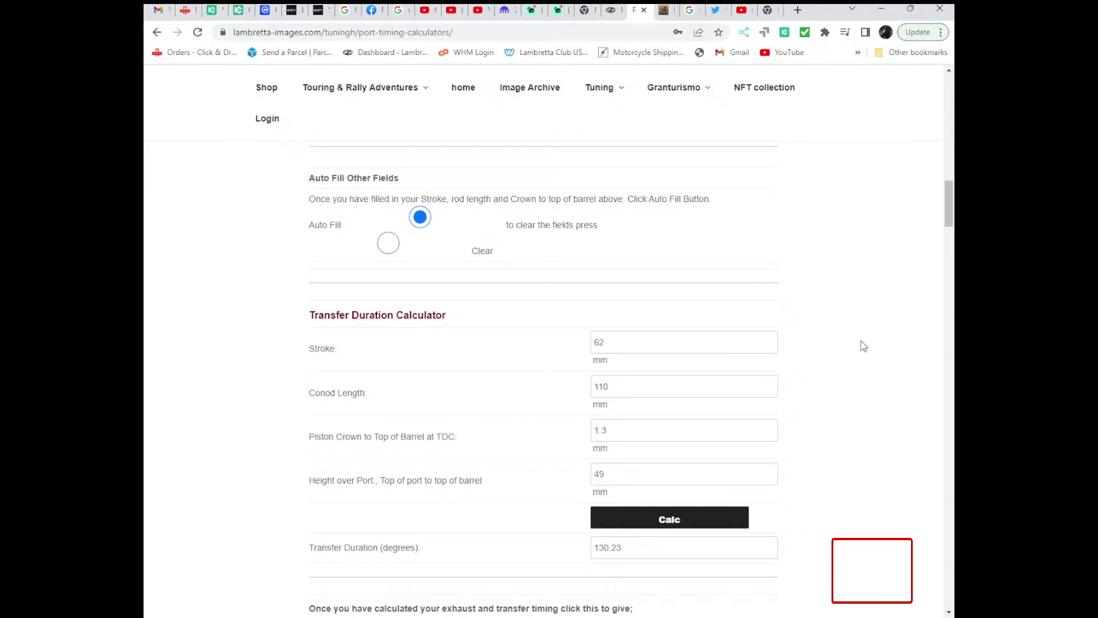
scroll(863, 346, down, 2)
scroll(862, 347, down, 1)
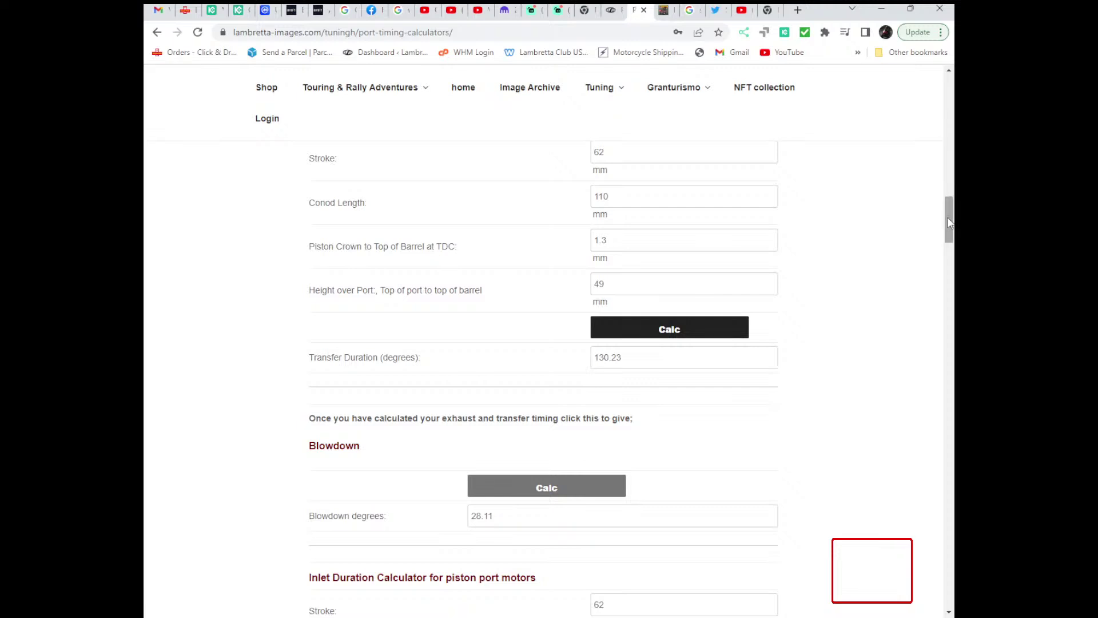
drag(948, 220, 945, 244)
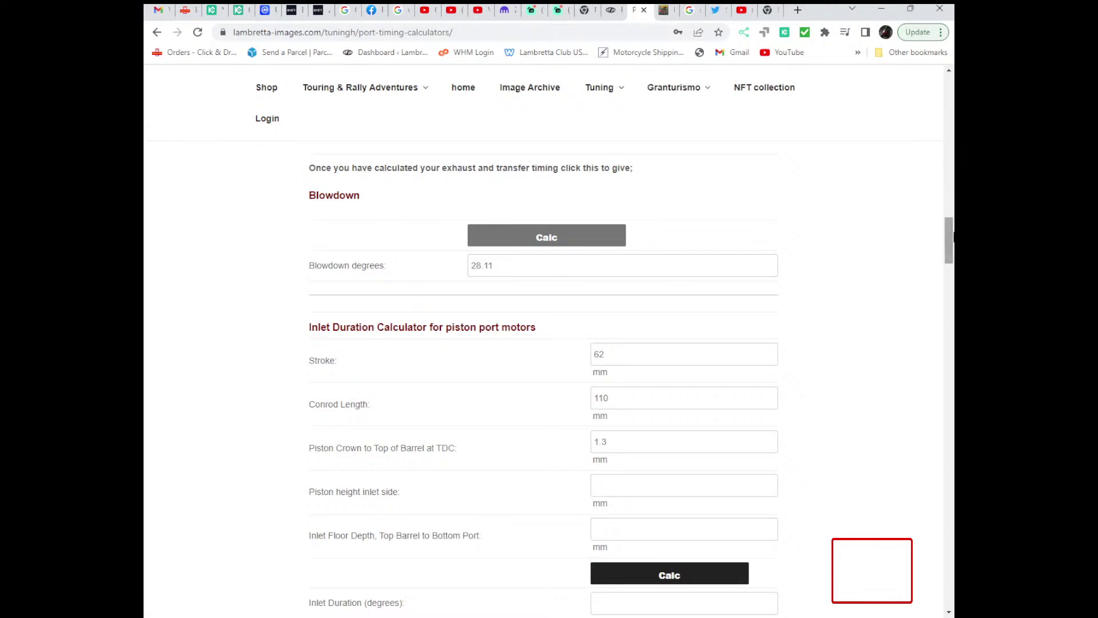
drag(950, 242, 945, 248)
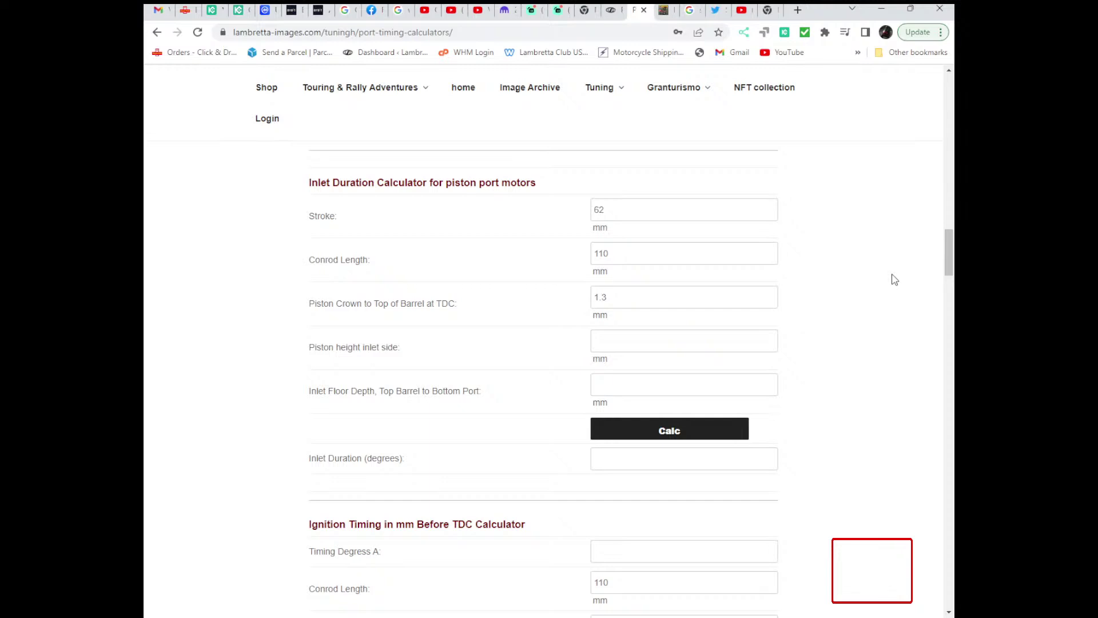
Enter inlet piston height 72 mm and floor depth 97 mm and calculate inlet duration
click(625, 343)
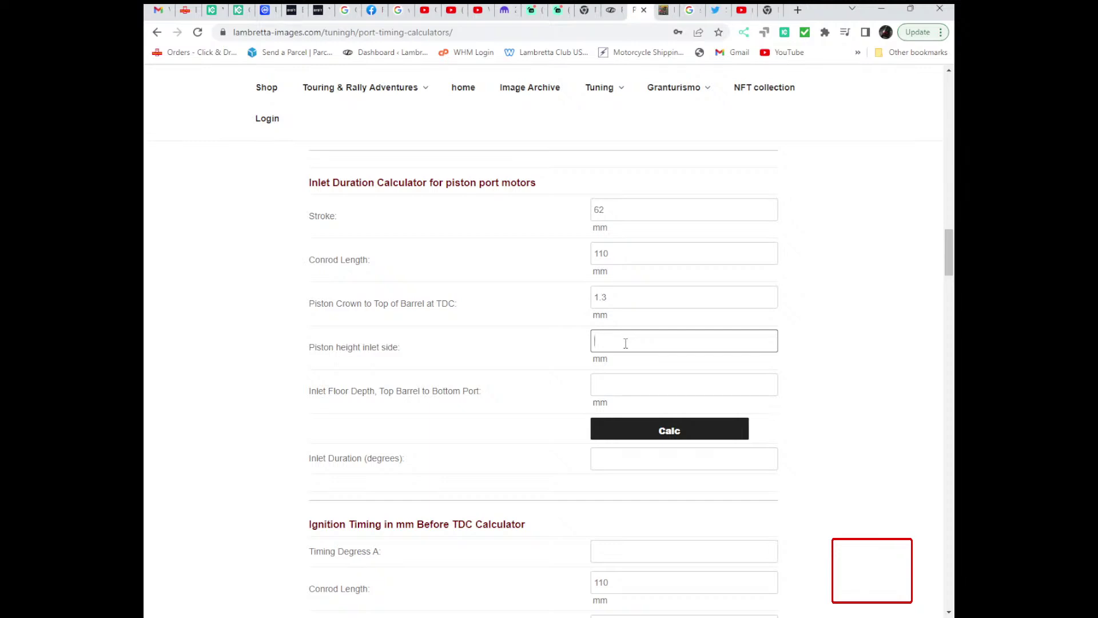
text(72)
click(619, 383)
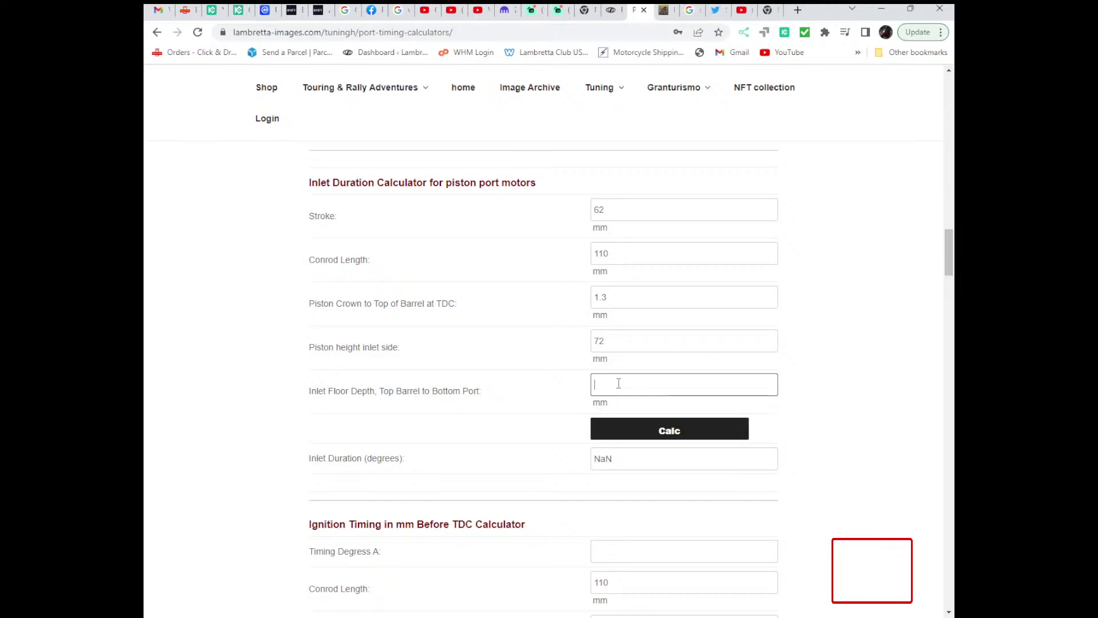
text(97)
click(621, 428)
Correct the inlet piston height to 70 mm and recalculate, giving 144.91° inlet duration
scroll(838, 469, down, 1)
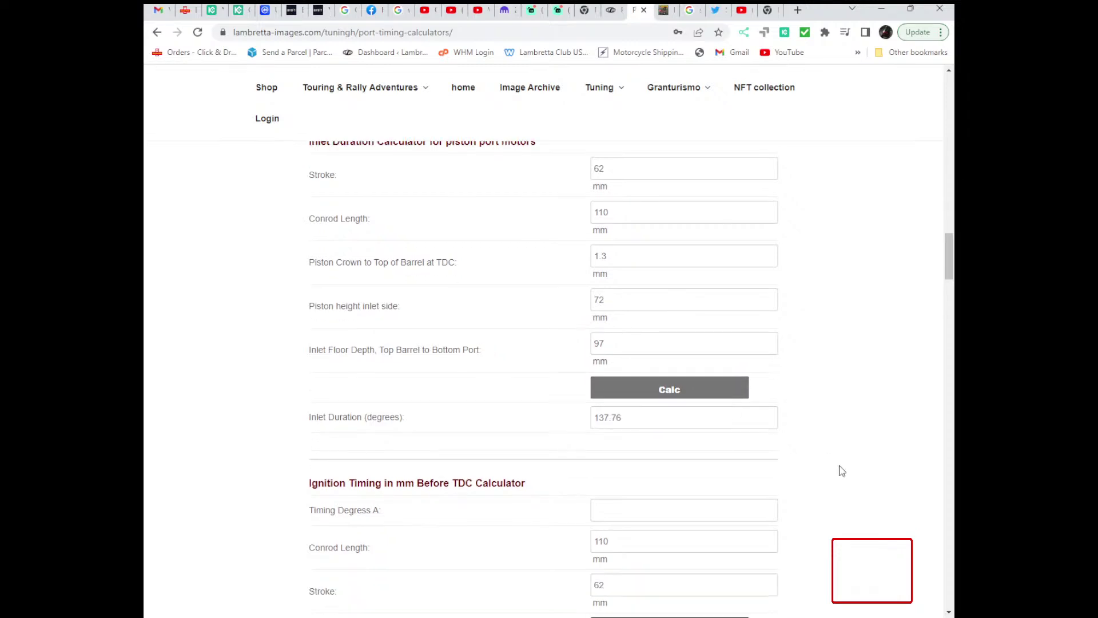
drag(608, 278, 600, 278)
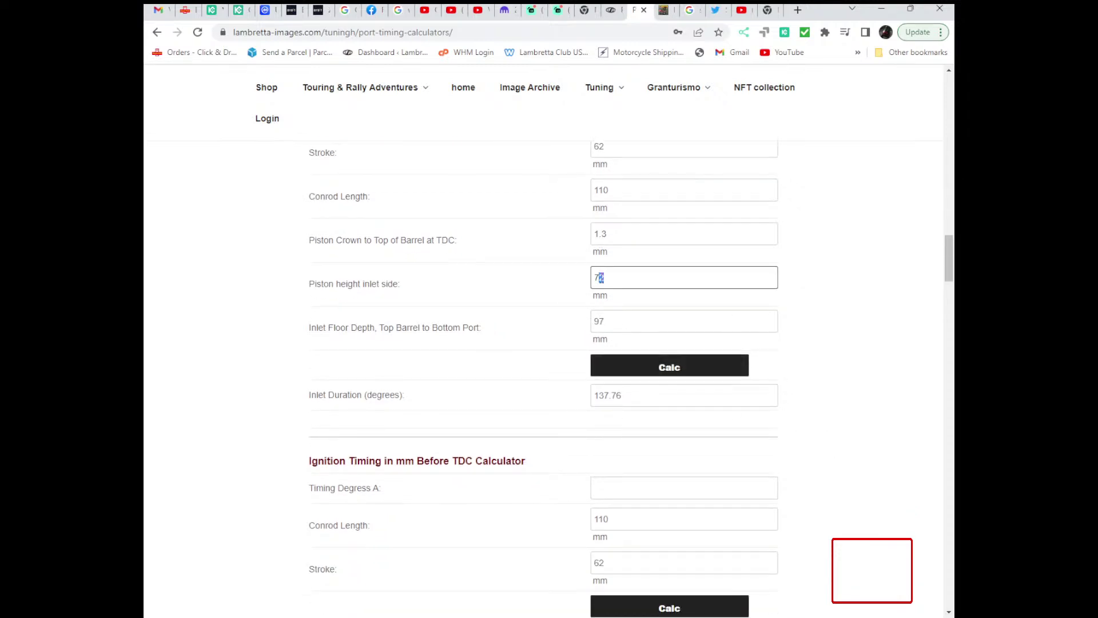
key(BackSpace)
text(0)
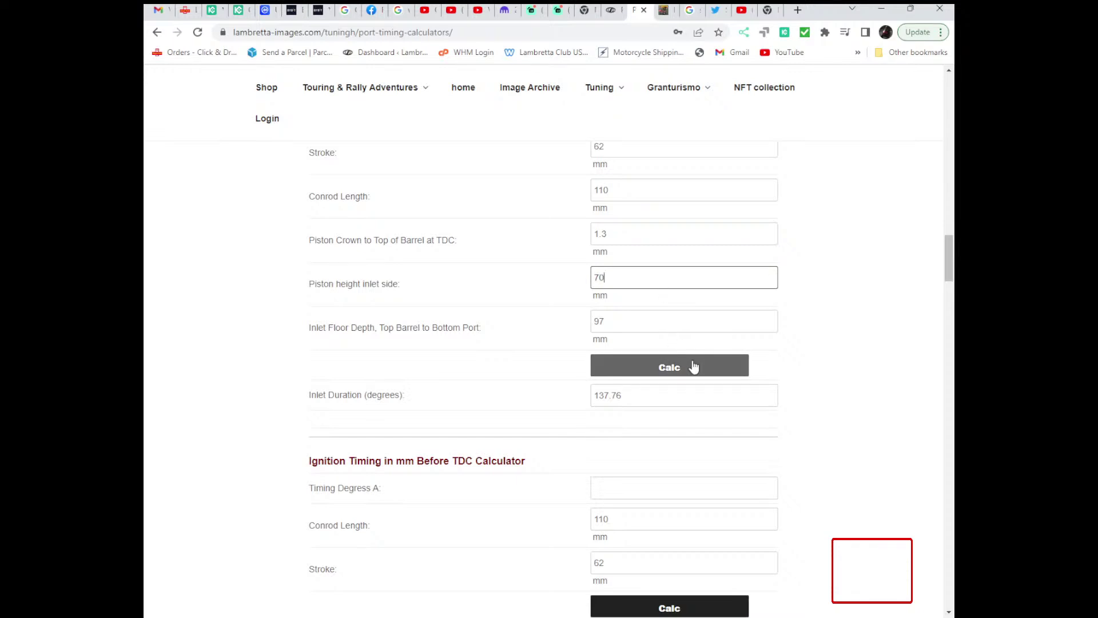
click(692, 364)
scroll(814, 387, down, 1)
scroll(813, 388, down, 1)
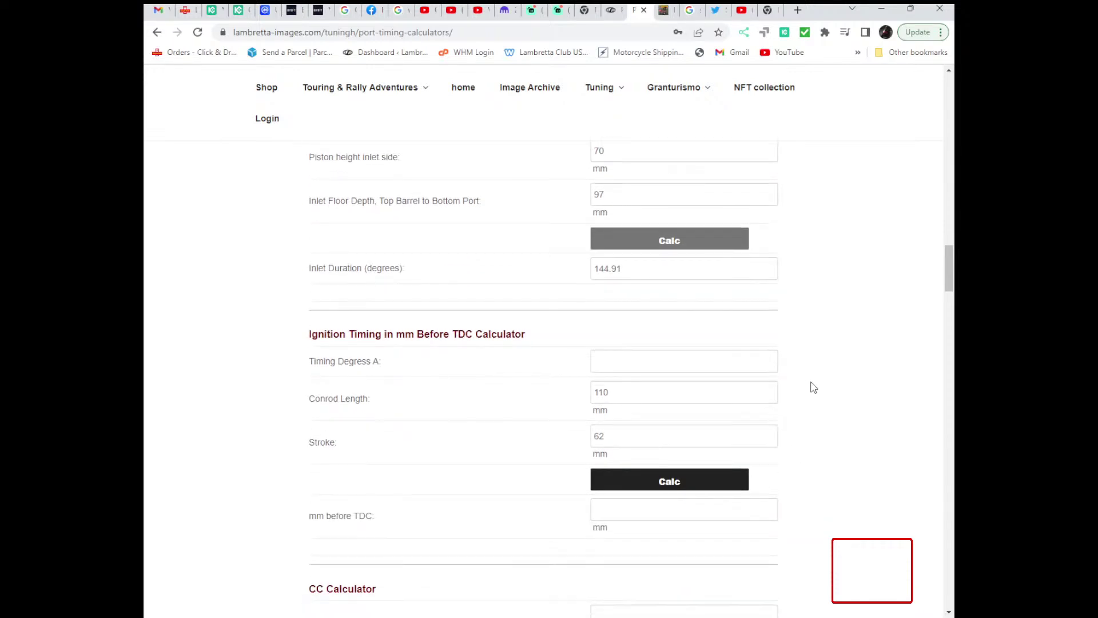
scroll(812, 386, up, 2)
scroll(812, 386, down, 1)
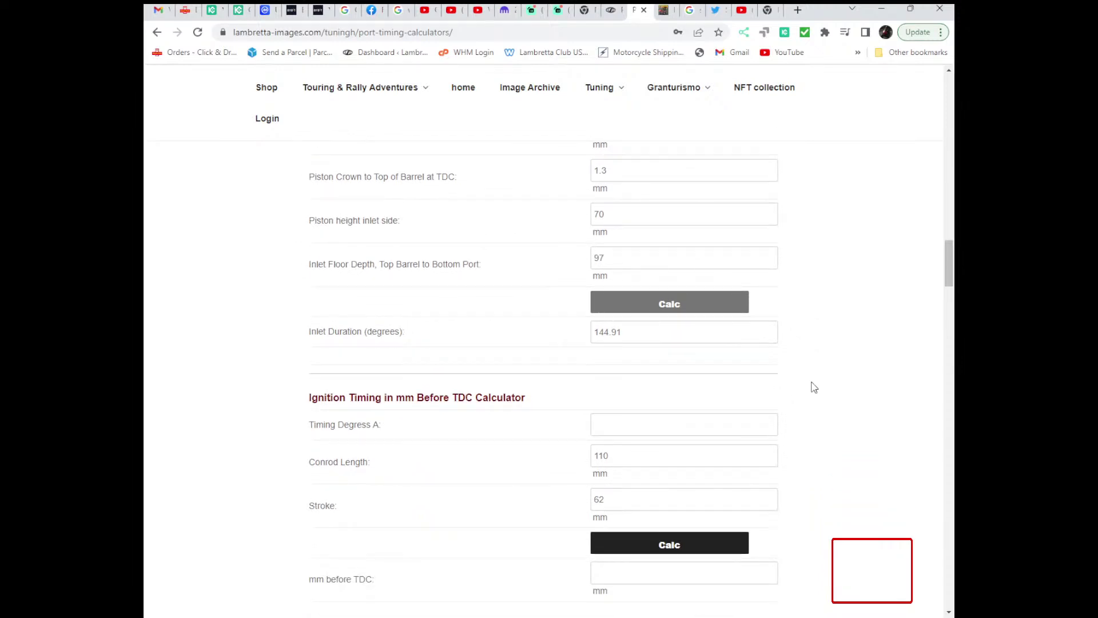
scroll(814, 387, down, 3)
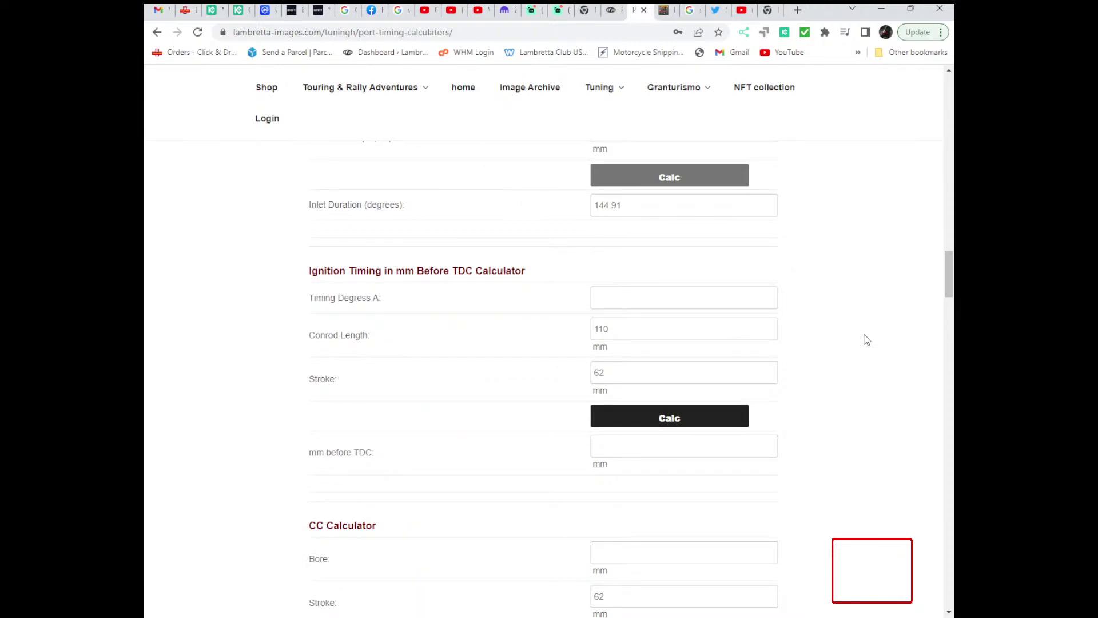
click(663, 294)
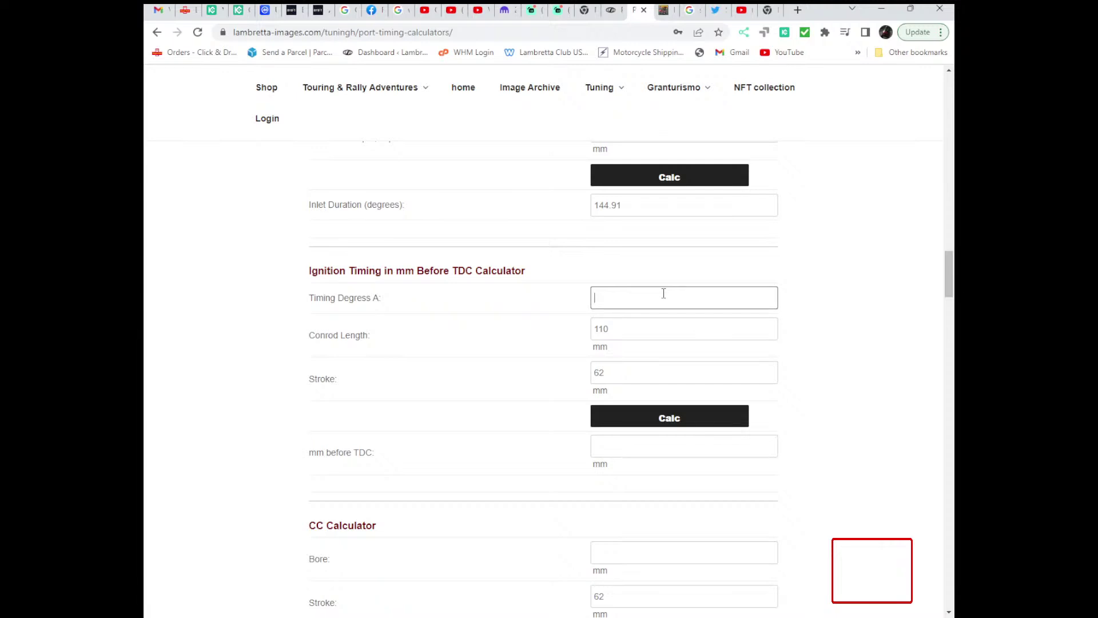
Enter 17 timing degrees and calculate the ignition timing as 1.73 mm before TDC
text(17)
click(657, 417)
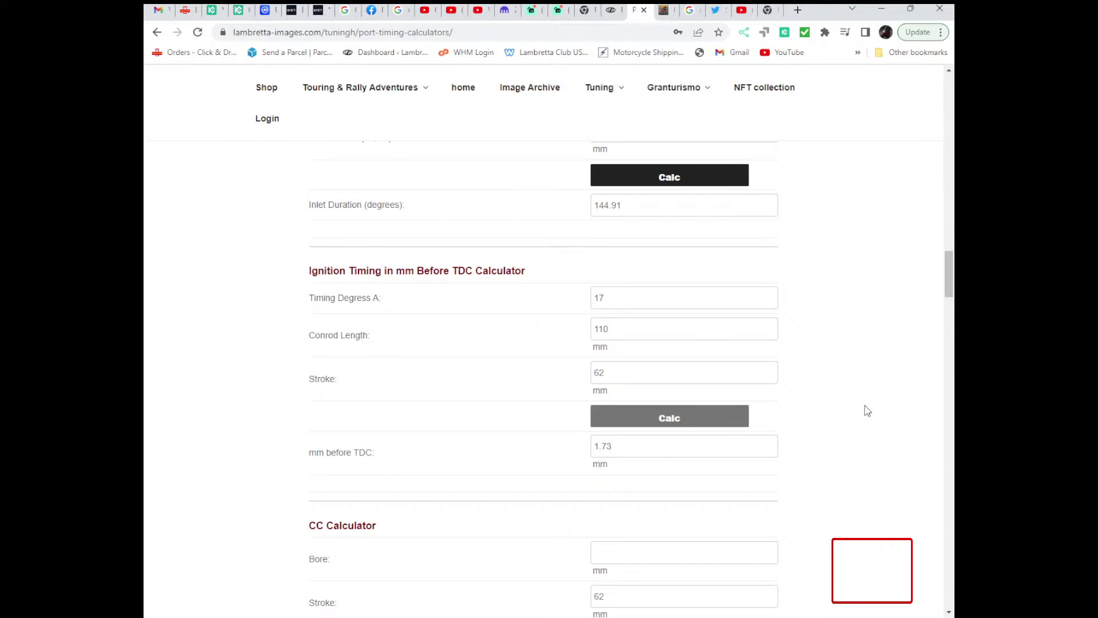
Enter a 70 mm bore in the CC Calculator to get 238.6 cc
scroll(808, 372, down, 6)
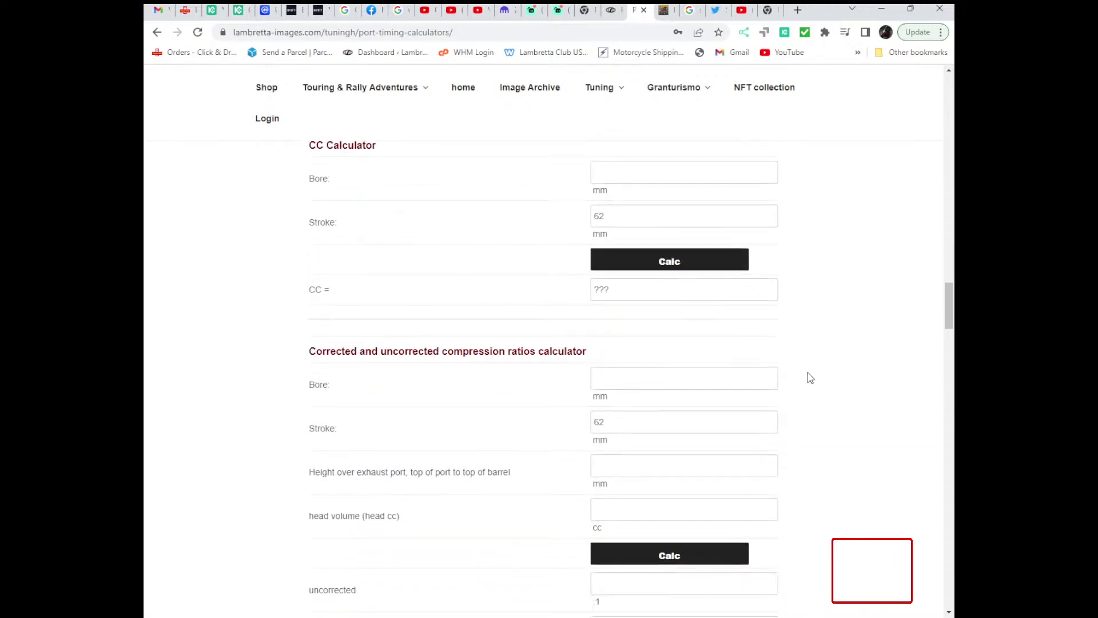
scroll(807, 375, up, 2)
click(645, 301)
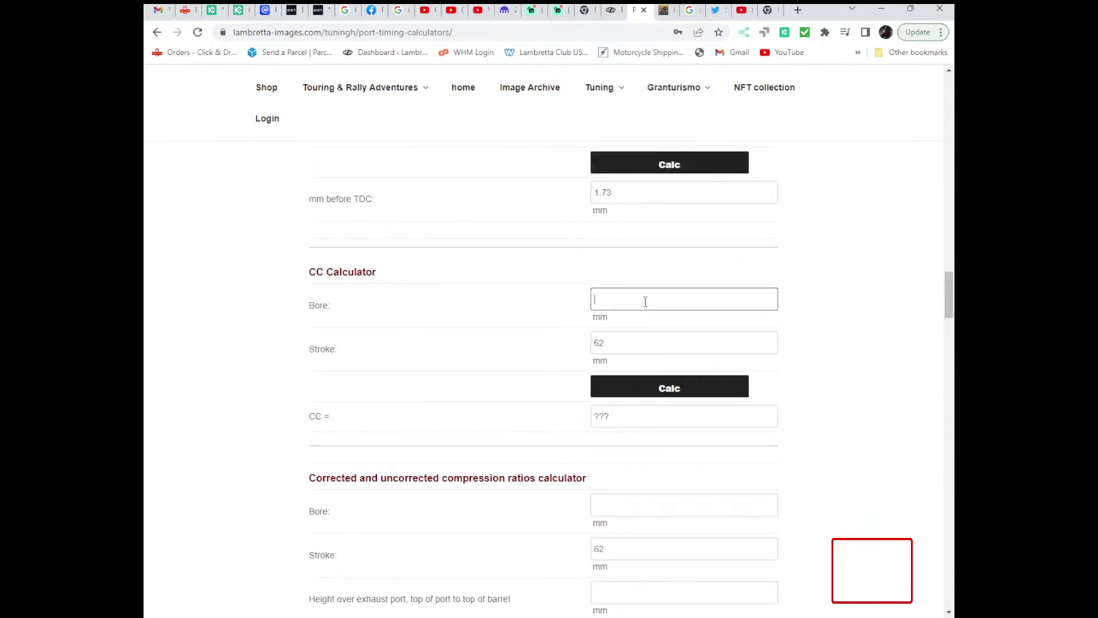
text(70)
click(685, 393)
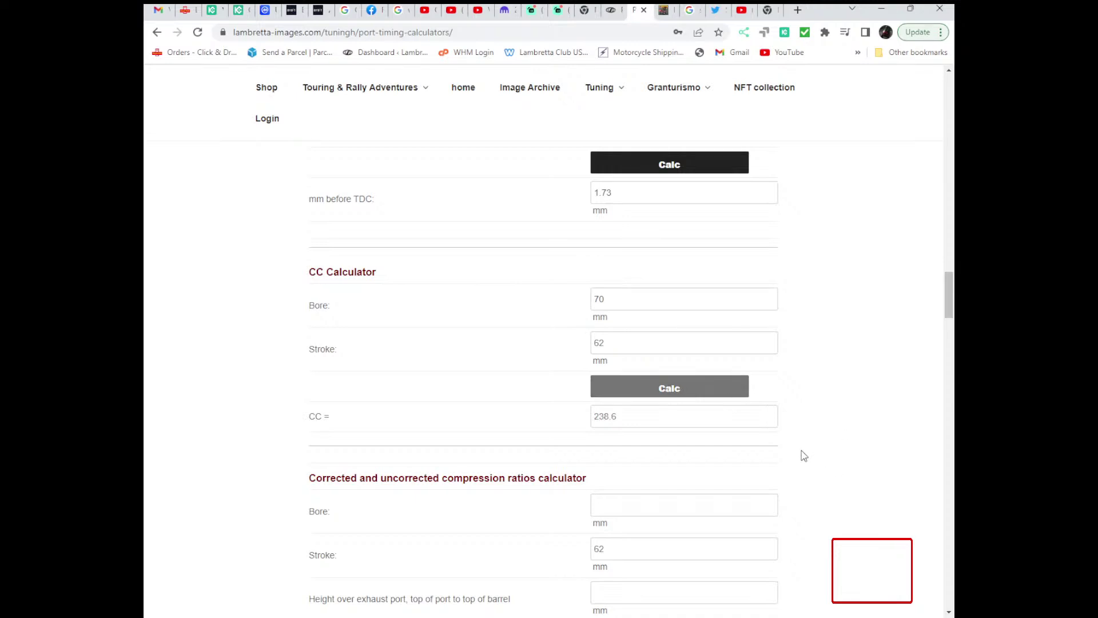
scroll(803, 456, up, 3)
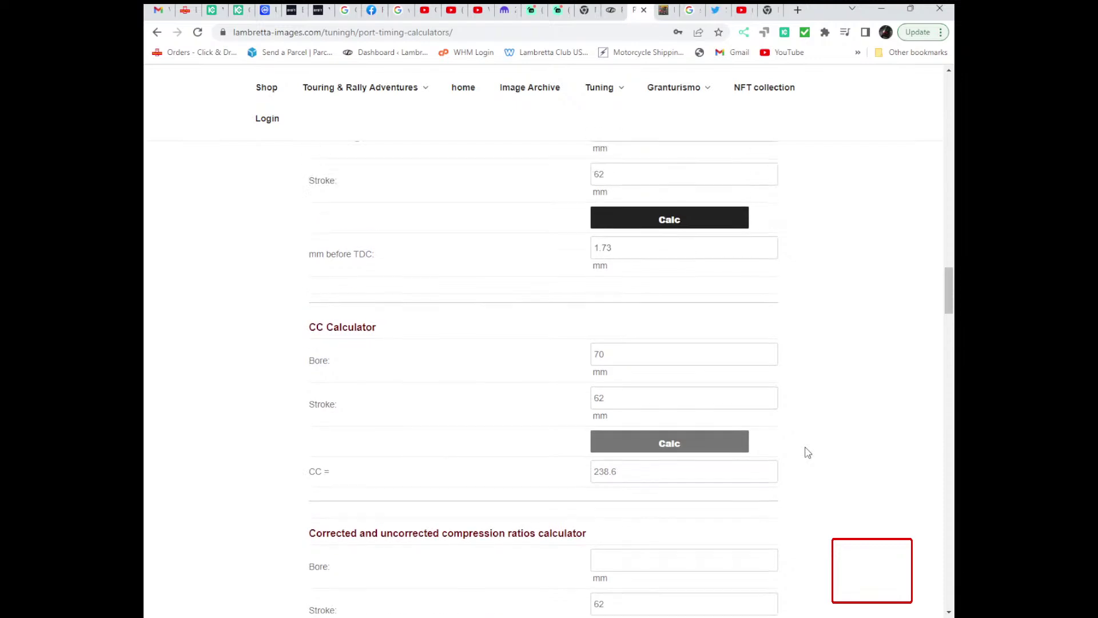
drag(944, 270, 952, 109)
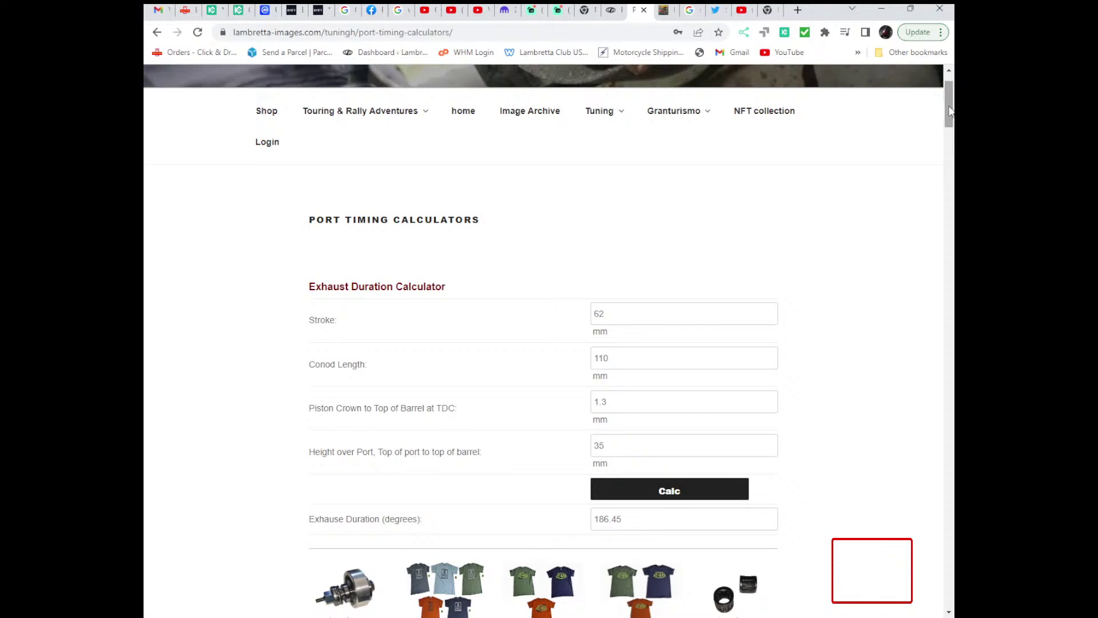
drag(949, 110, 952, 111)
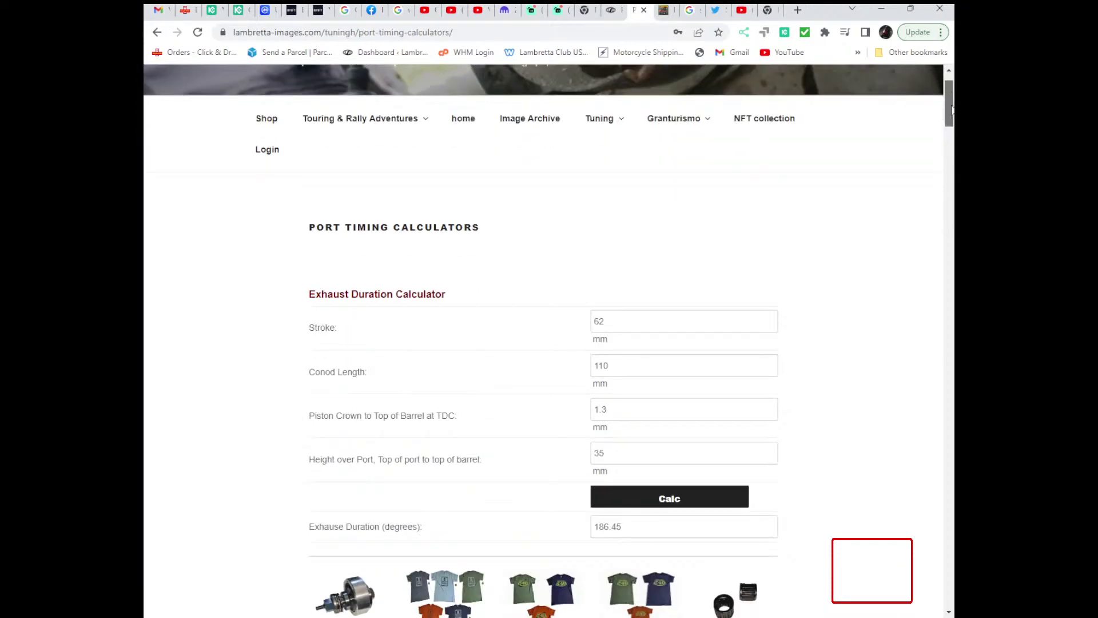